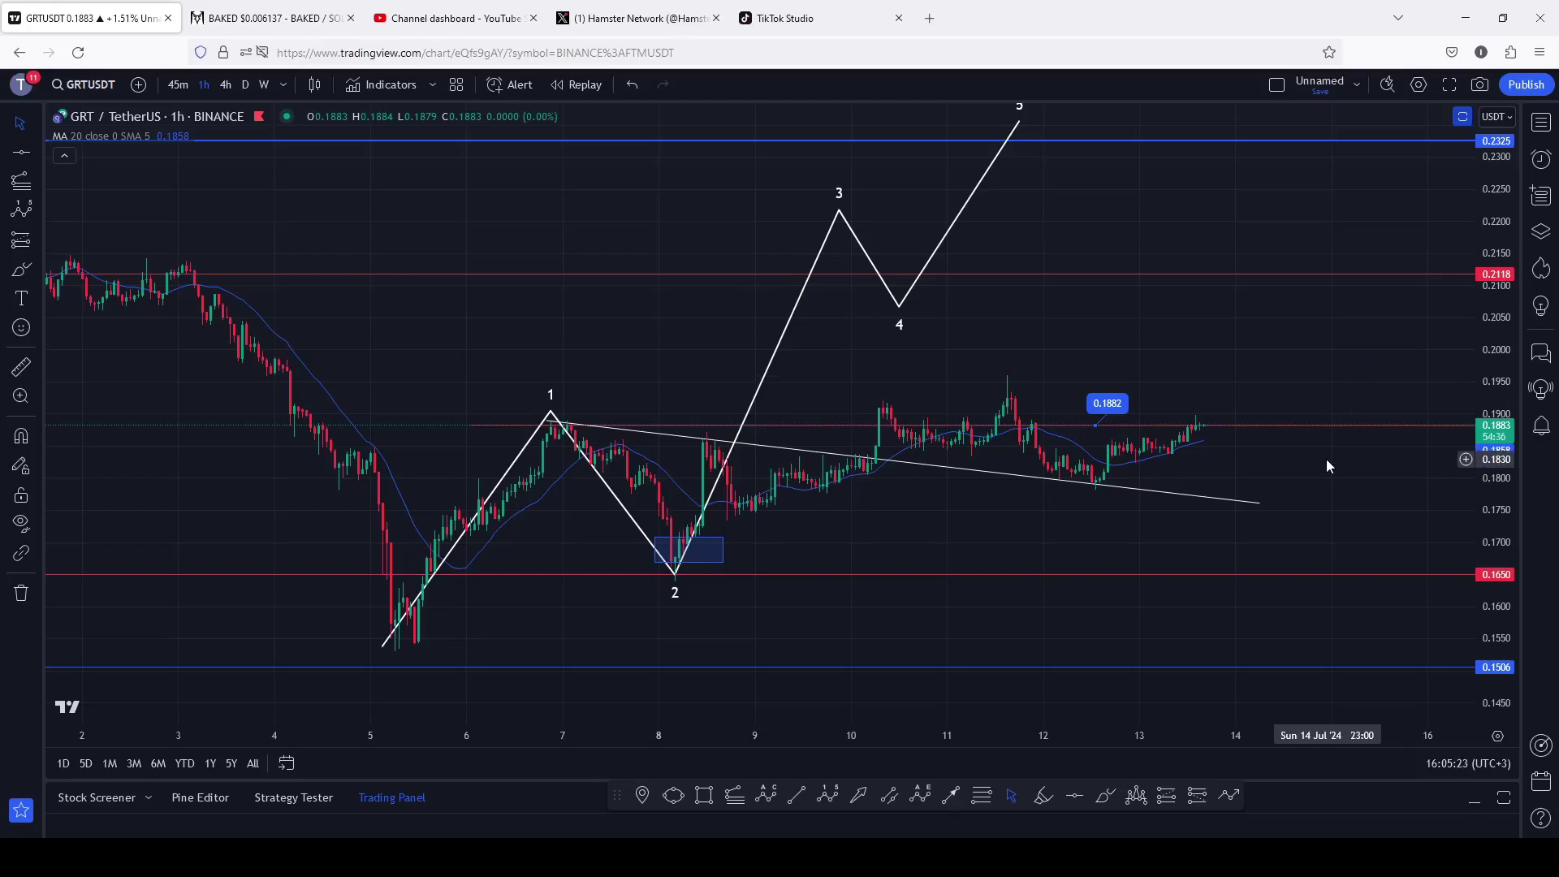
With the Brush, sketch a short blue upward move after the latest candles, then delete it
click(1109, 797)
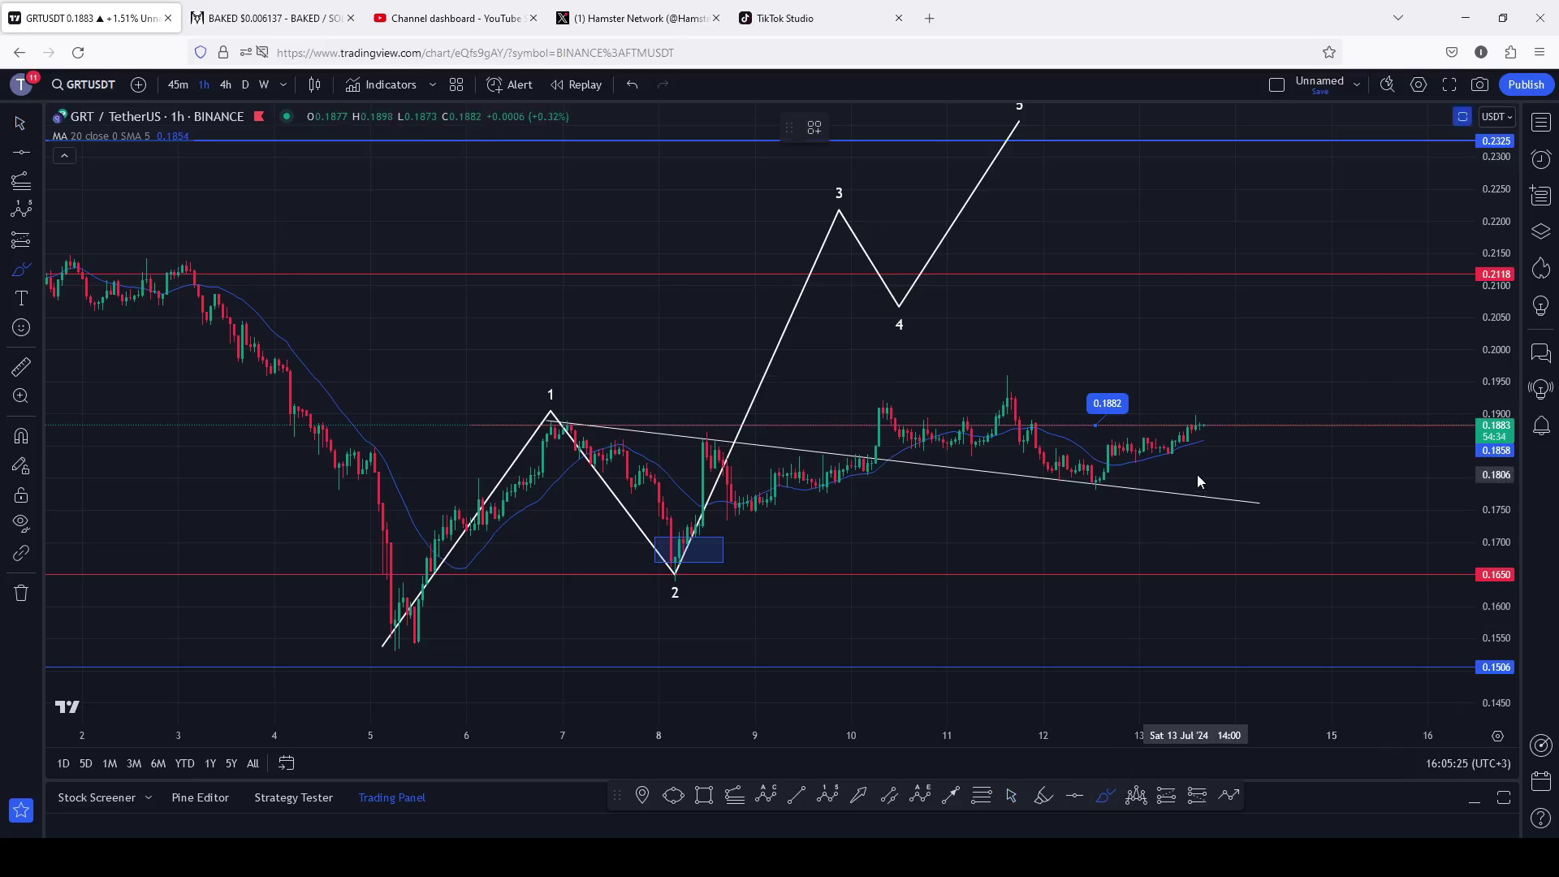
mouse_move(1186, 458)
mouse_down()
mouse_move(1218, 375)
mouse_move(1251, 427)
mouse_move(1348, 262)
mouse_up()
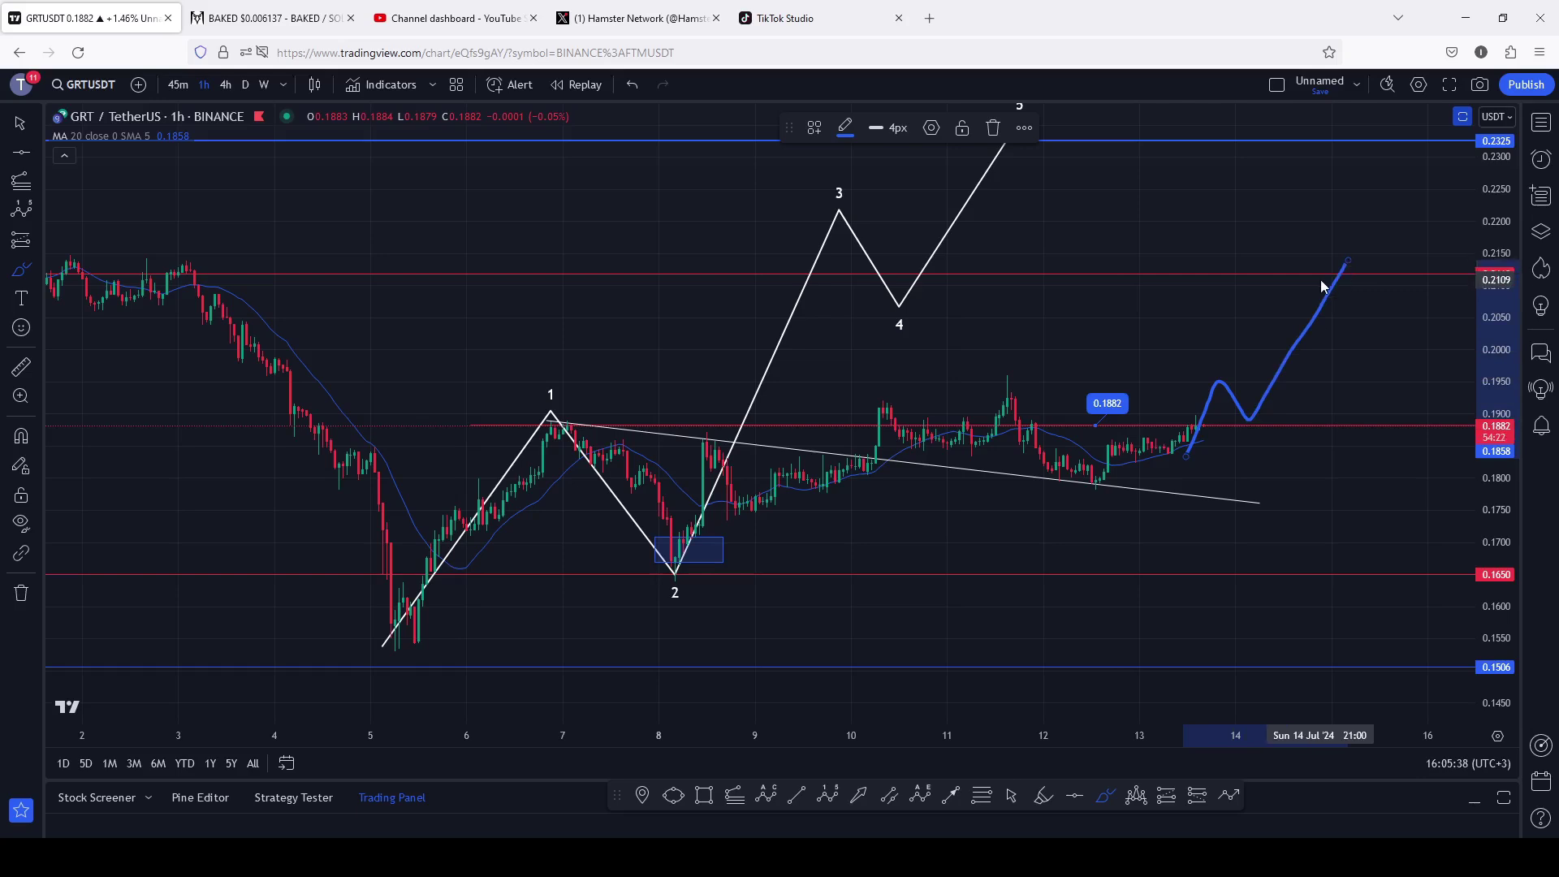
click(996, 128)
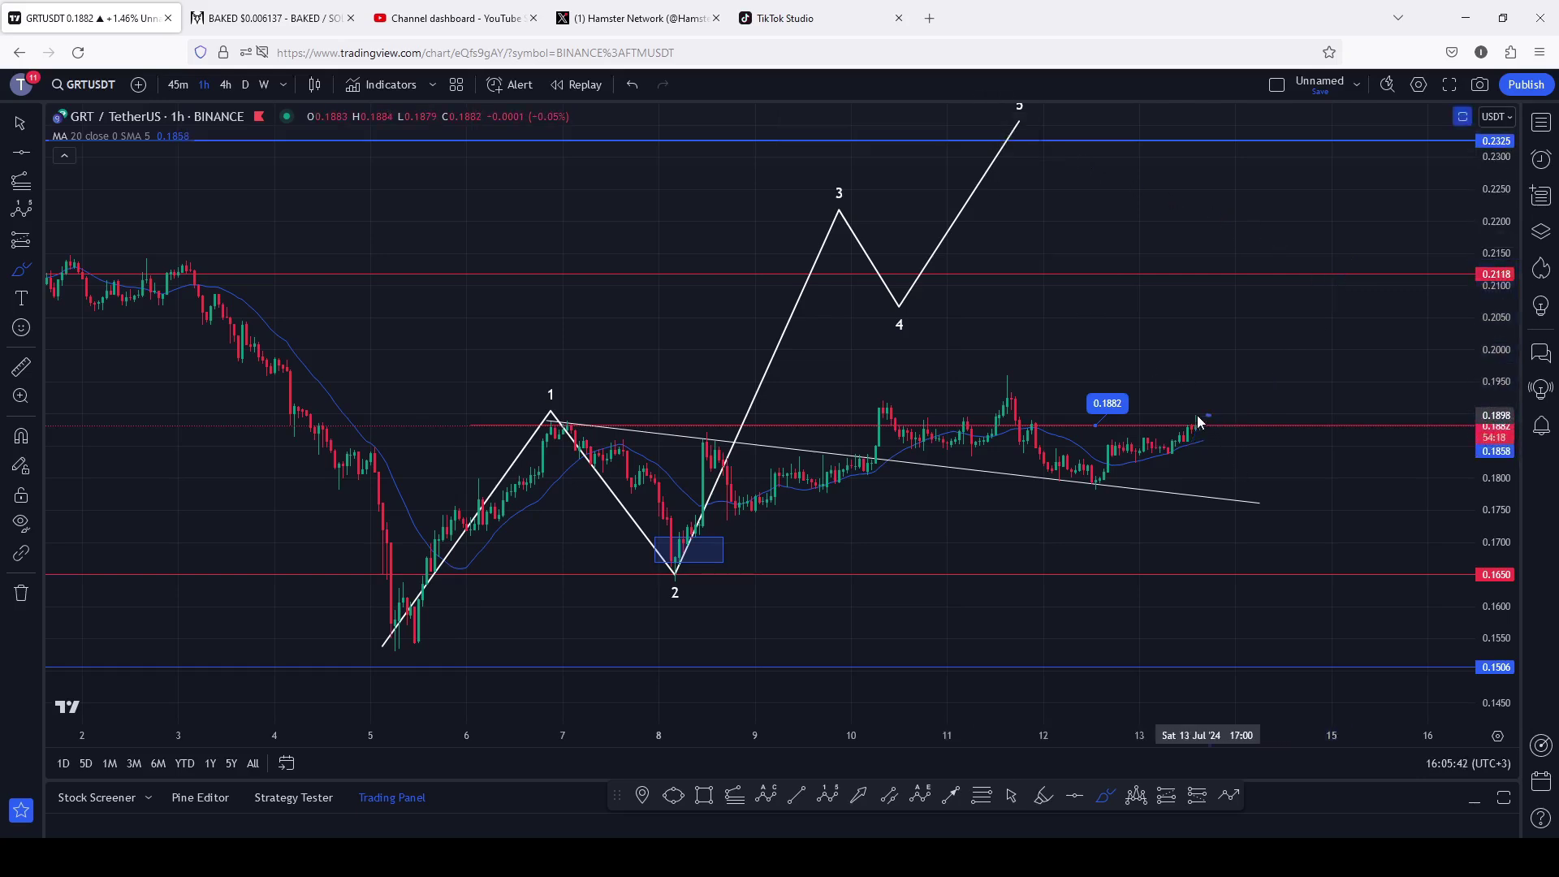
Circle the latest candles, sketch a bounce off the lower trendline into a breakout, then undo that stroke
mouse_move(1208, 416)
mouse_down()
mouse_move(1170, 445)
mouse_move(1198, 463)
mouse_move(1228, 436)
mouse_move(1208, 415)
mouse_up()
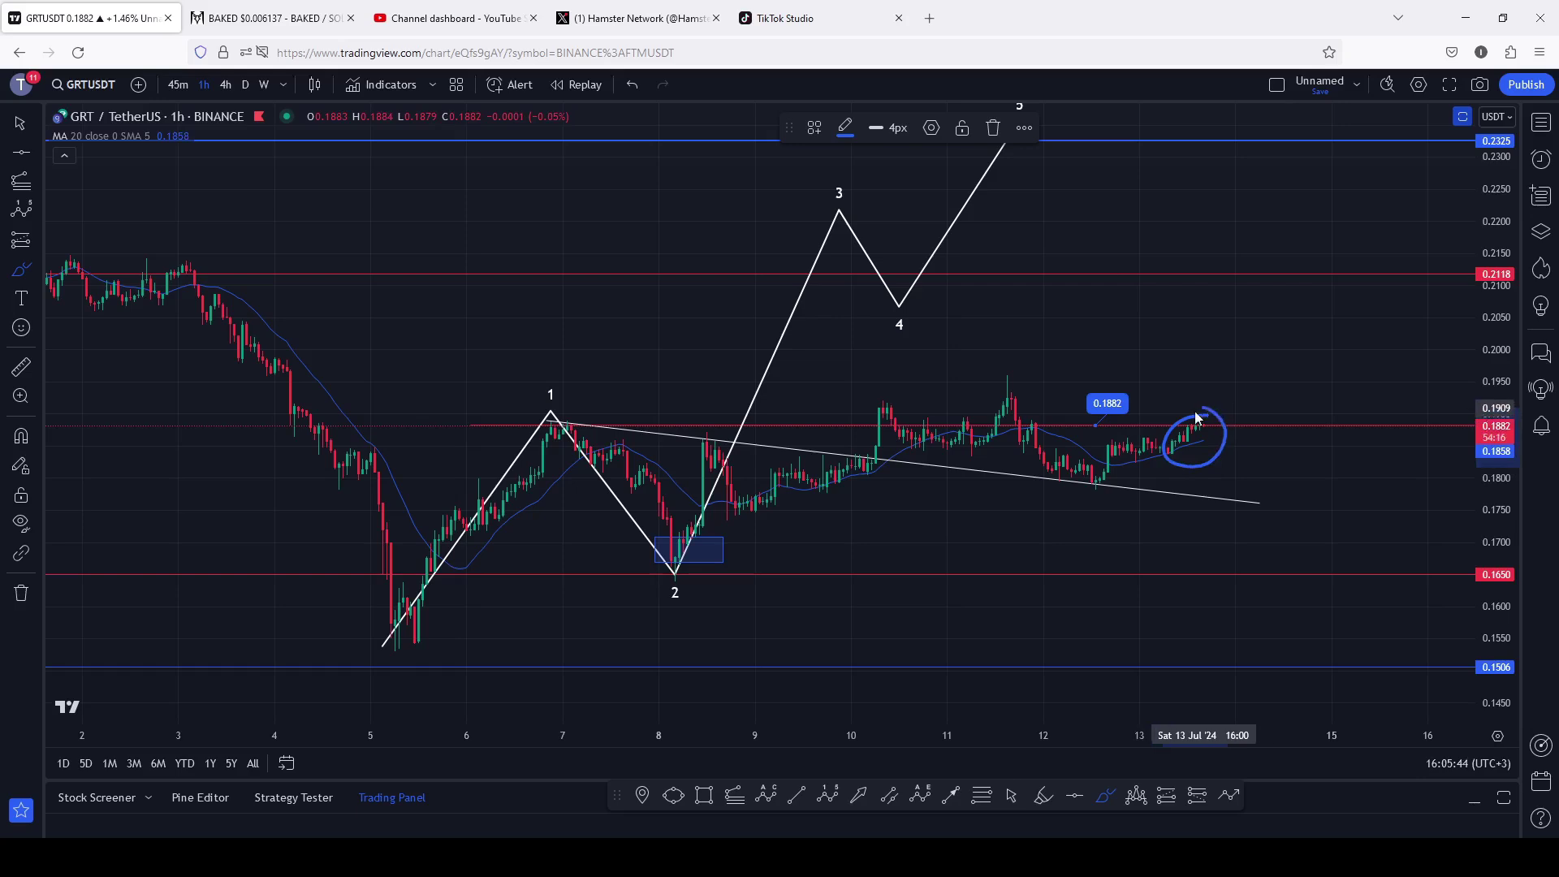
mouse_move(544, 424)
mouse_down()
mouse_move(1146, 507)
mouse_move(1171, 403)
mouse_move(1205, 466)
mouse_move(1264, 326)
mouse_up()
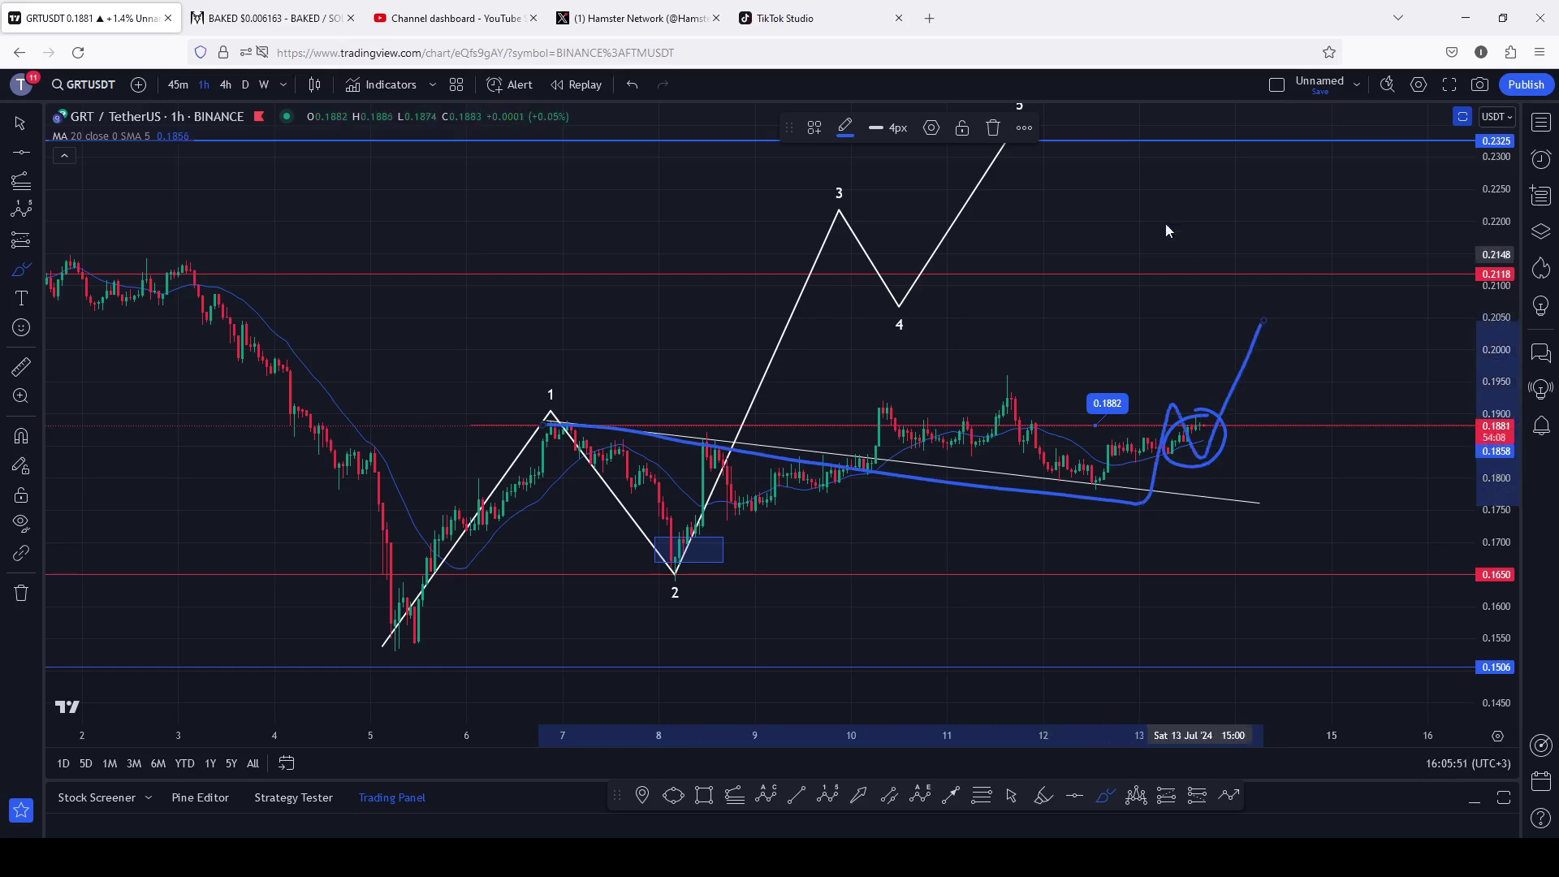
click(633, 85)
Undo the leftover circle, then briefly mark the July 5 low and the wave 1–2 rise in blue before deleting them
click(636, 83)
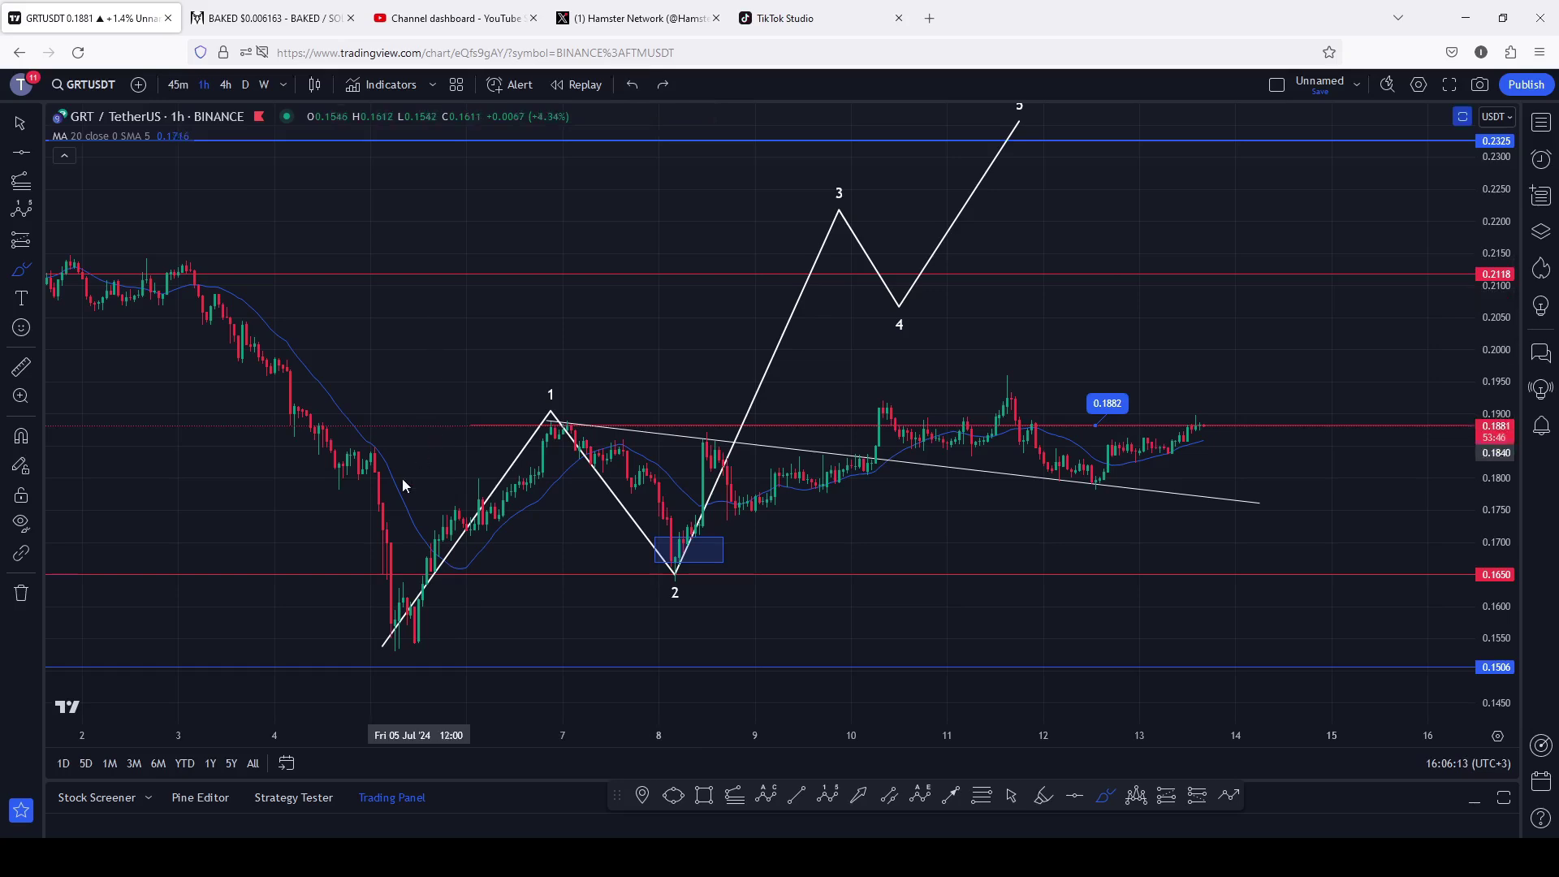
mouse_move(389, 431)
mouse_down()
mouse_move(359, 627)
mouse_move(431, 653)
mouse_move(438, 518)
mouse_move(386, 433)
mouse_up()
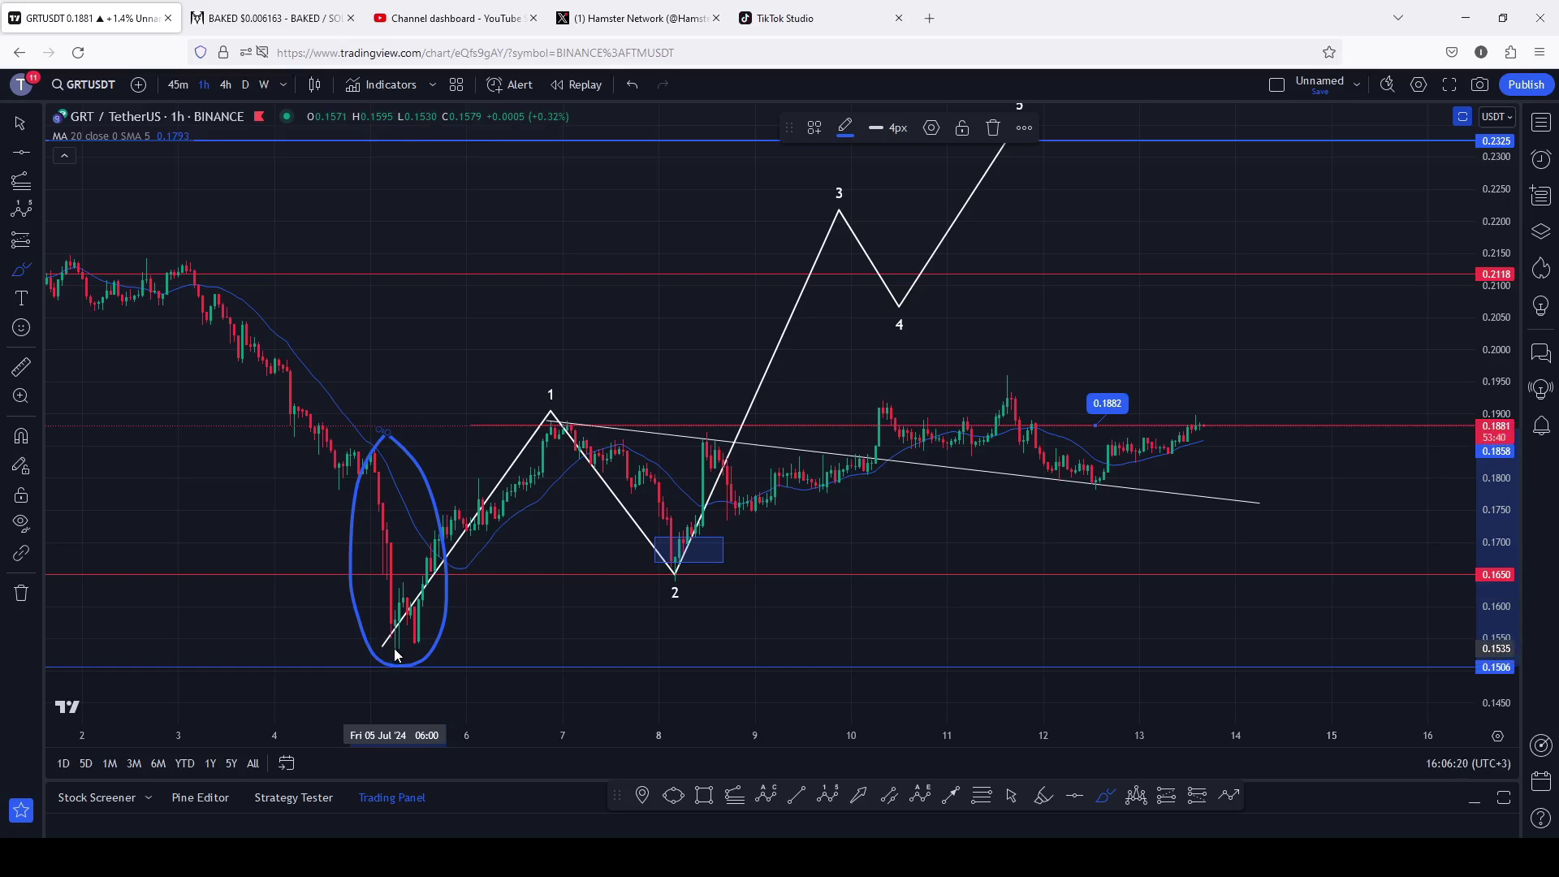
click(994, 130)
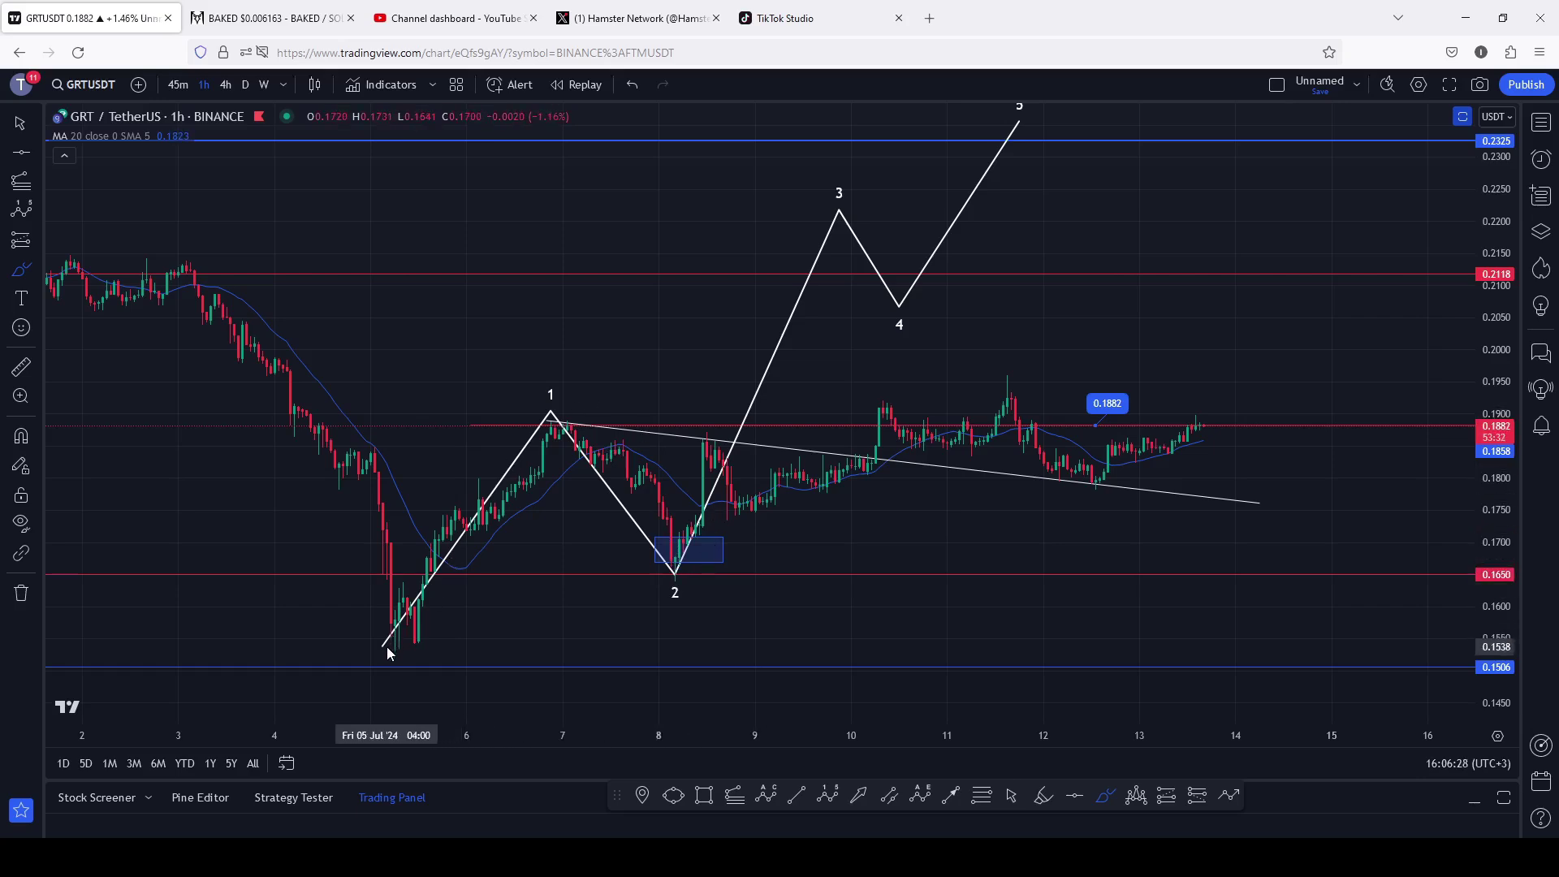
mouse_move(388, 646)
mouse_down()
mouse_move(463, 572)
mouse_move(567, 403)
mouse_move(559, 368)
mouse_move(518, 401)
mouse_move(695, 540)
mouse_move(726, 587)
mouse_move(691, 615)
mouse_move(641, 564)
mouse_move(686, 537)
mouse_up()
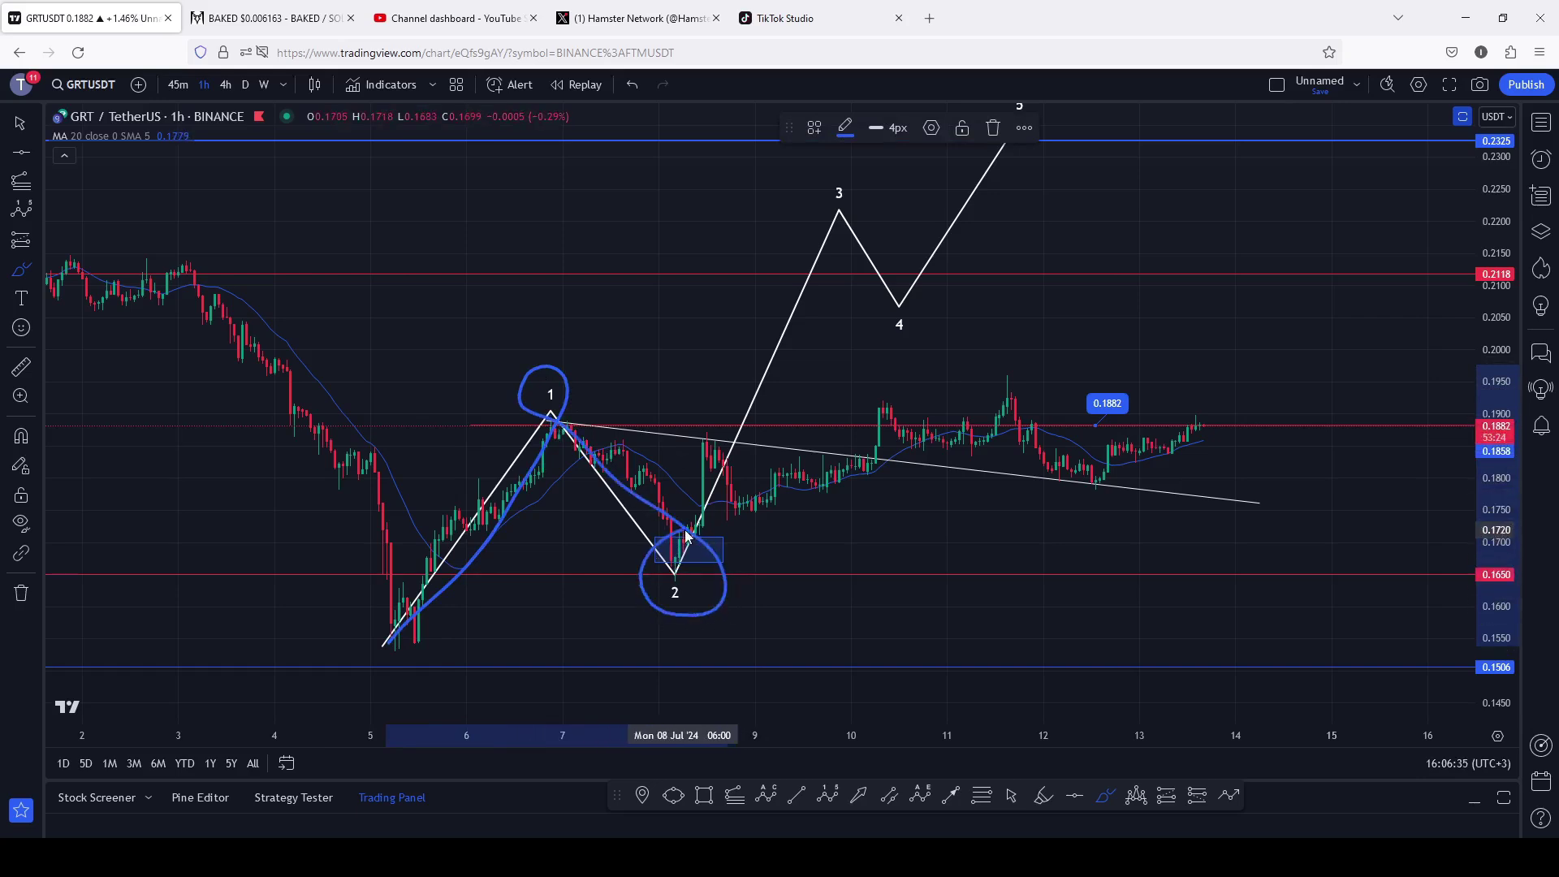
click(999, 136)
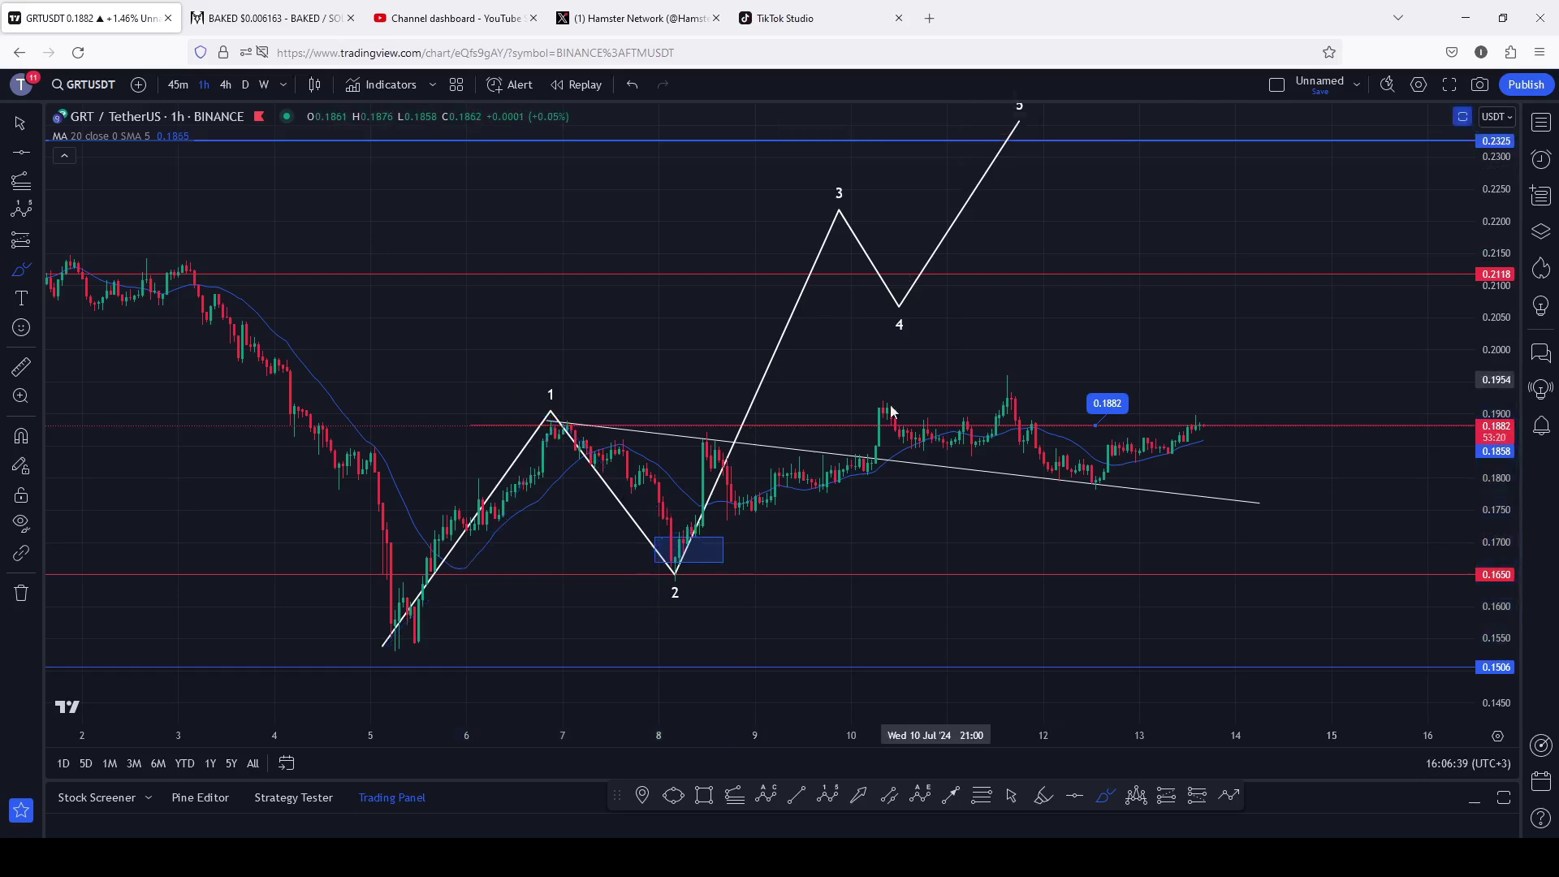
Sketch a blue wavy path from wave point 2 through the recent range, discarding a first arch and redrawing once
mouse_move(659, 571)
mouse_down()
mouse_move(670, 543)
mouse_move(686, 565)
mouse_move(717, 538)
mouse_up()
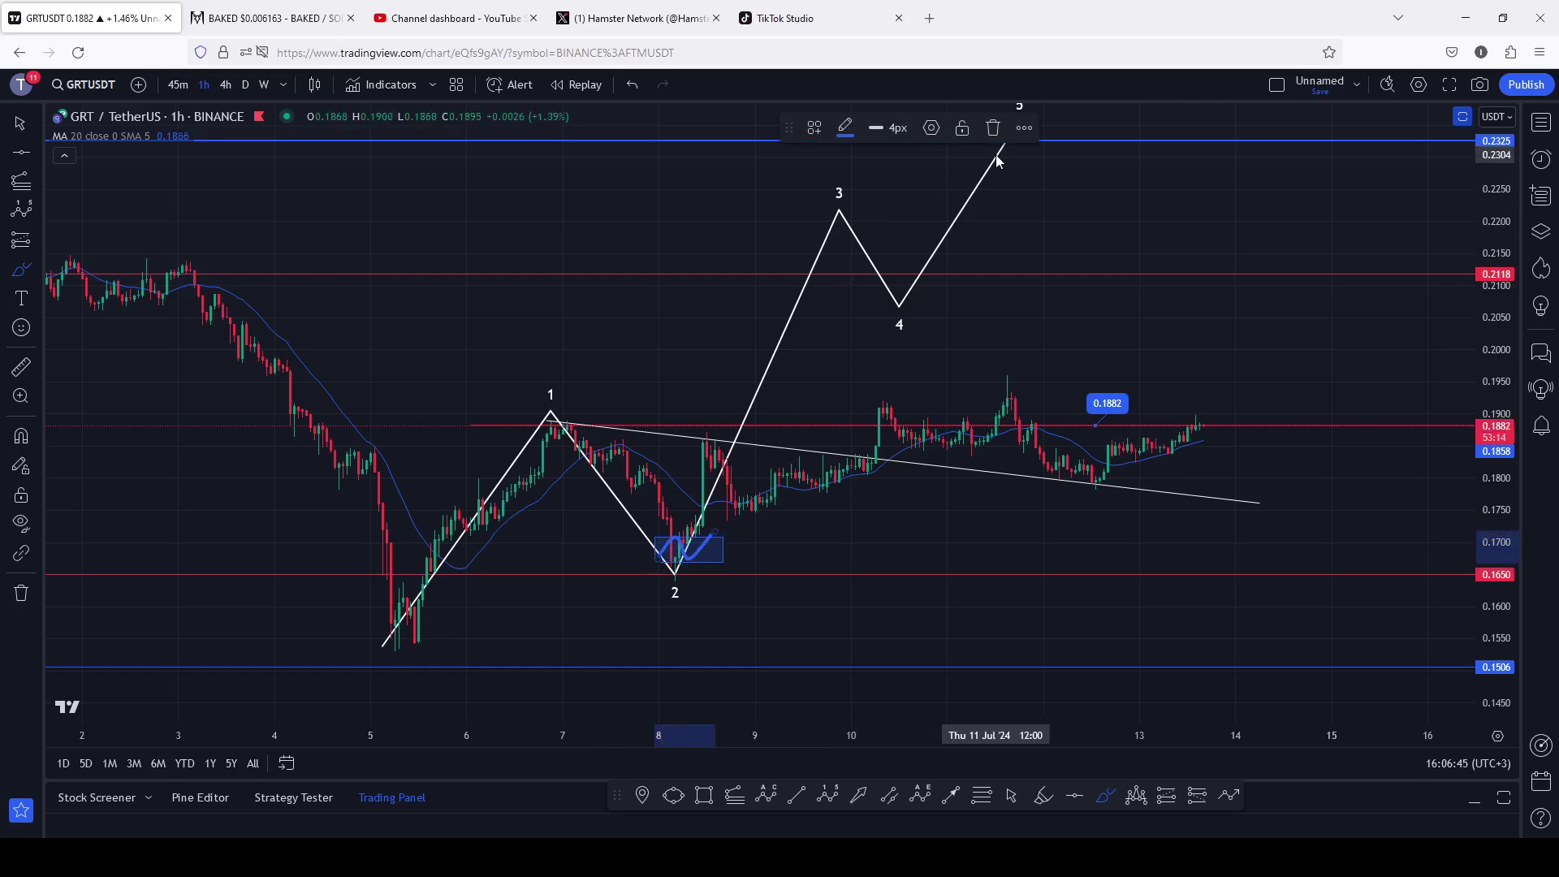
click(992, 127)
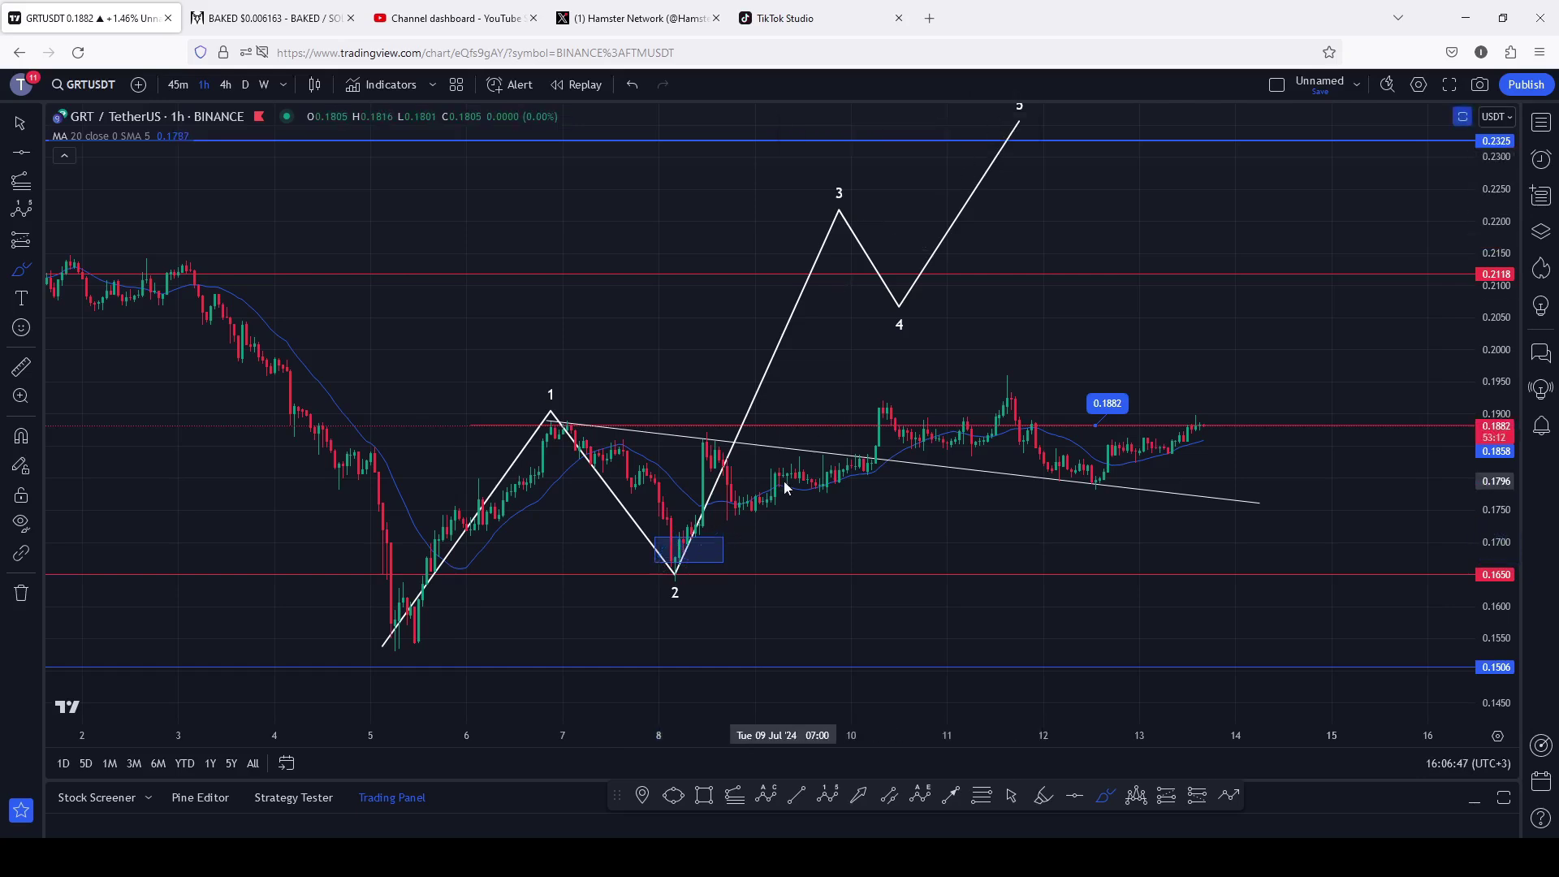
mouse_move(693, 572)
mouse_down()
mouse_move(762, 456)
mouse_move(826, 490)
mouse_move(915, 372)
mouse_move(1017, 451)
mouse_up()
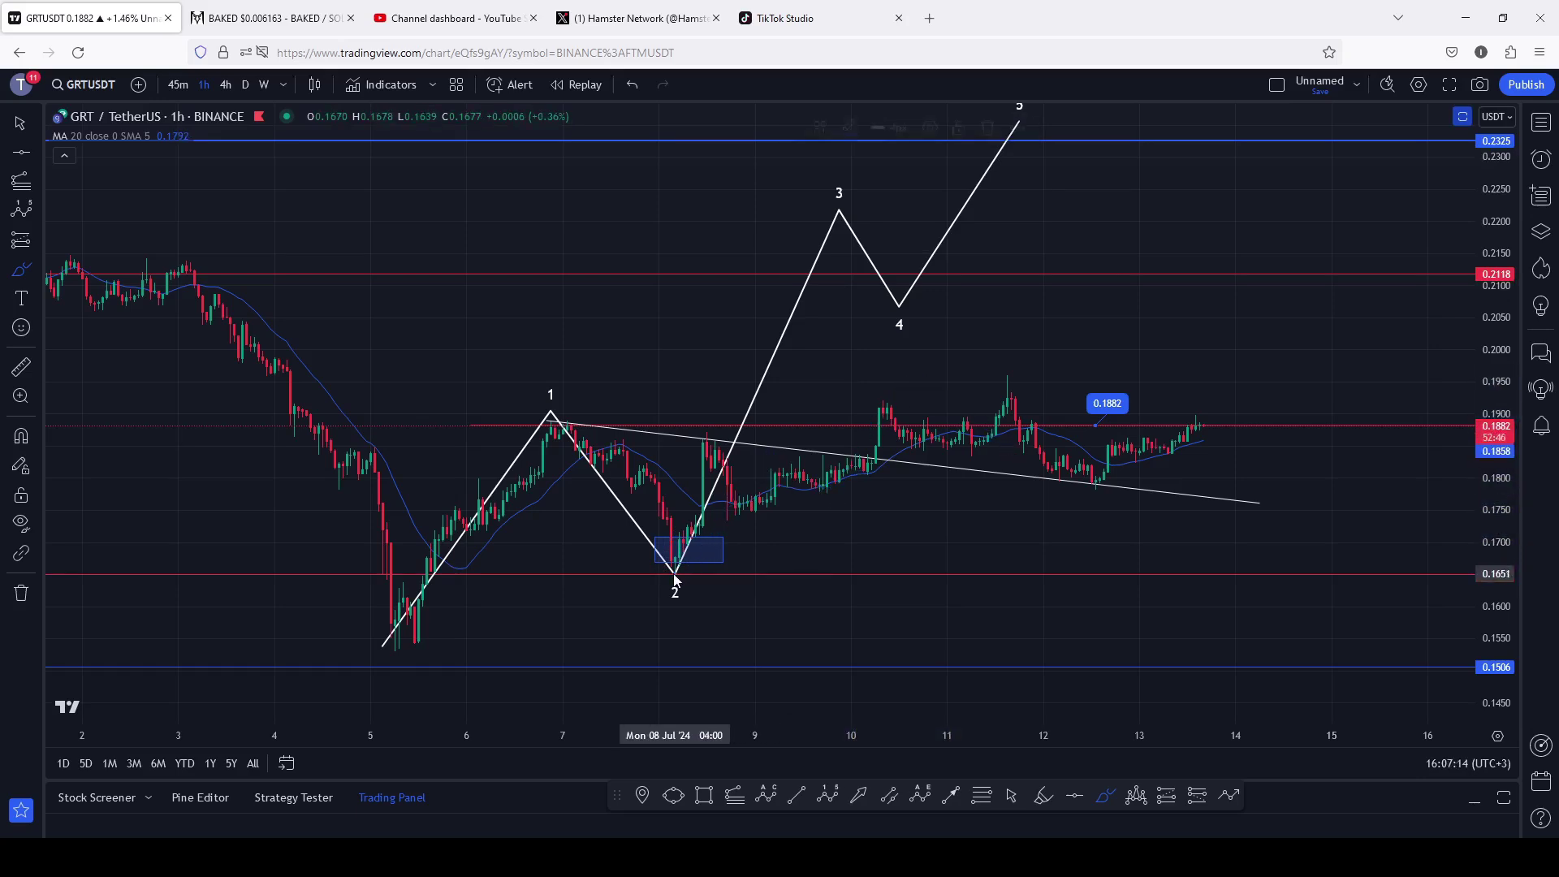
mouse_move(674, 574)
mouse_down()
mouse_move(790, 466)
mouse_move(852, 496)
mouse_move(927, 395)
mouse_move(1080, 469)
mouse_move(1136, 406)
mouse_up()
Extend the path up past the latest candles, delete the wave 3 circle, and undo two brush changes
mouse_move(845, 167)
mouse_down()
mouse_move(811, 171)
mouse_move(833, 250)
mouse_move(873, 173)
mouse_move(839, 169)
mouse_up()
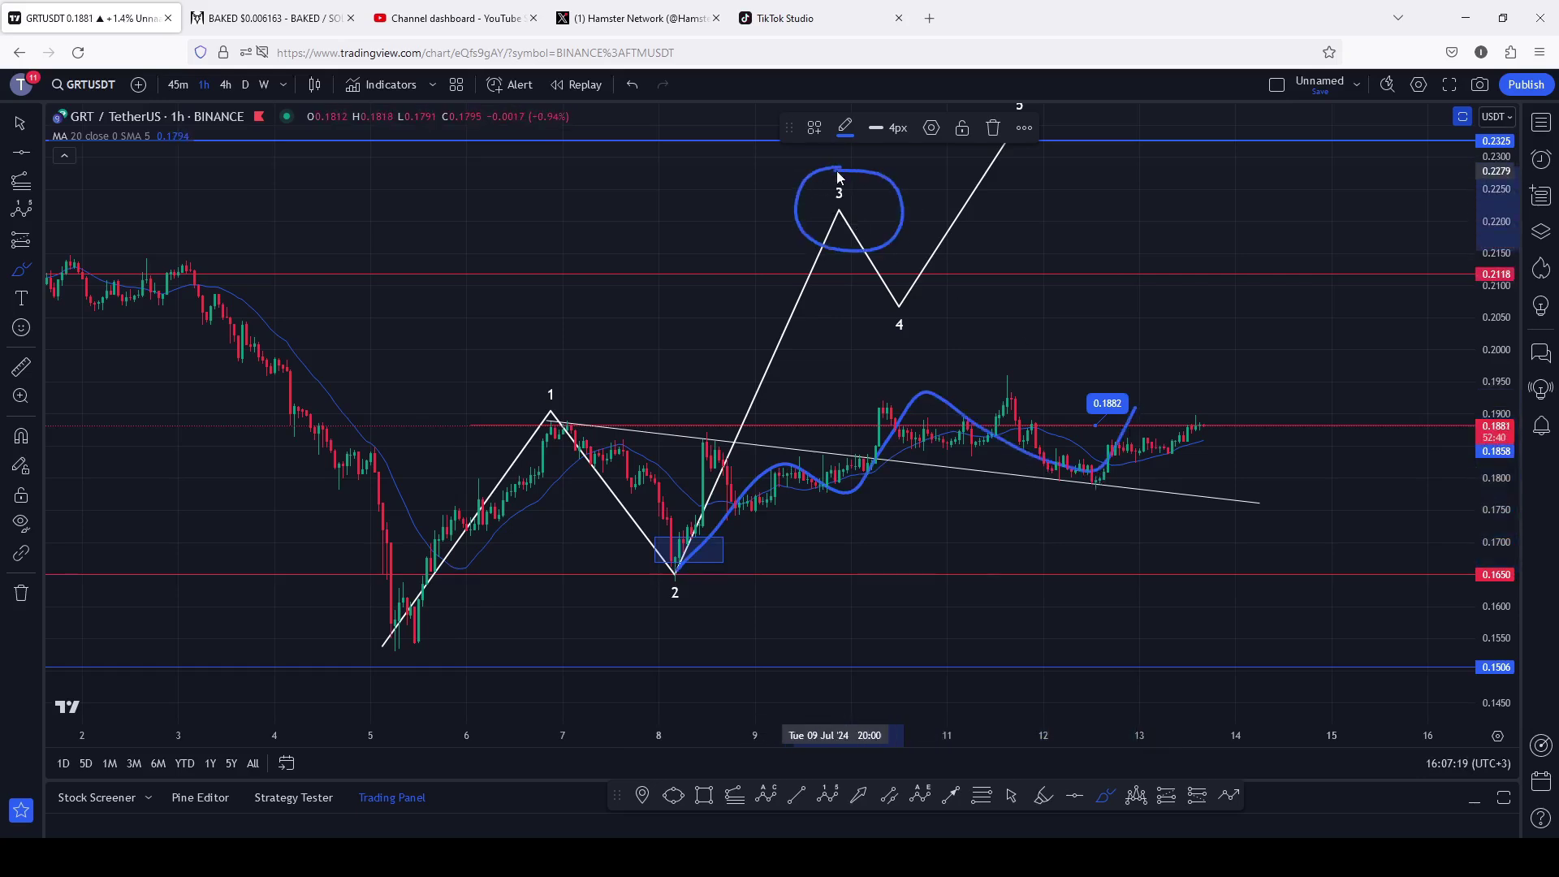
click(991, 128)
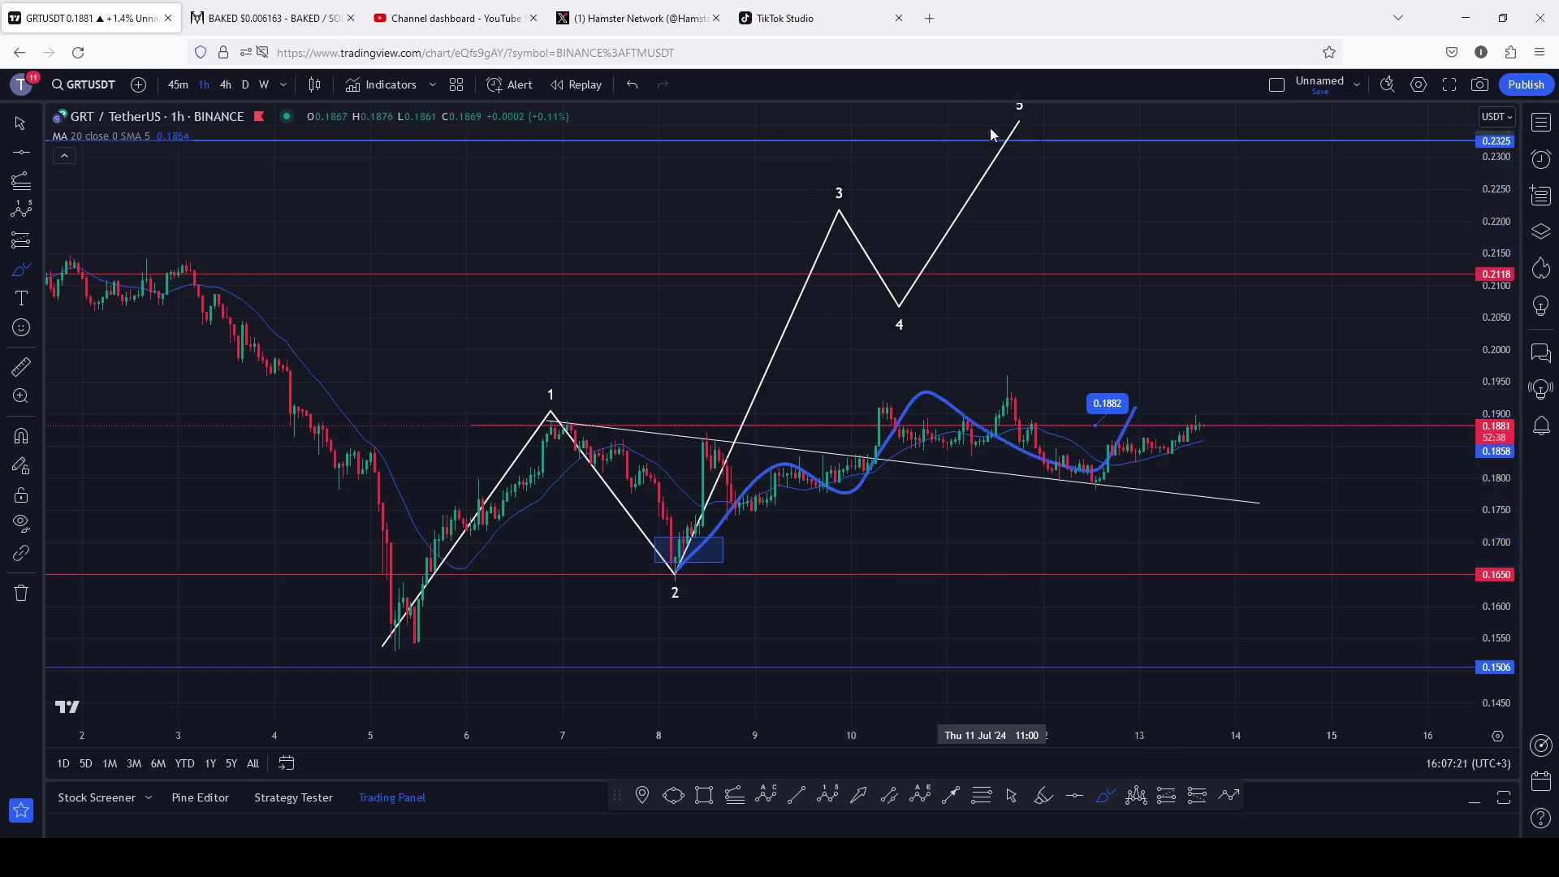
click(632, 85)
click(632, 84)
Undo the wave sketch and draw a trend-based Fib extension from the July 5 low to the wave 1 top, reaching 1.618 at 0.2219
click(632, 85)
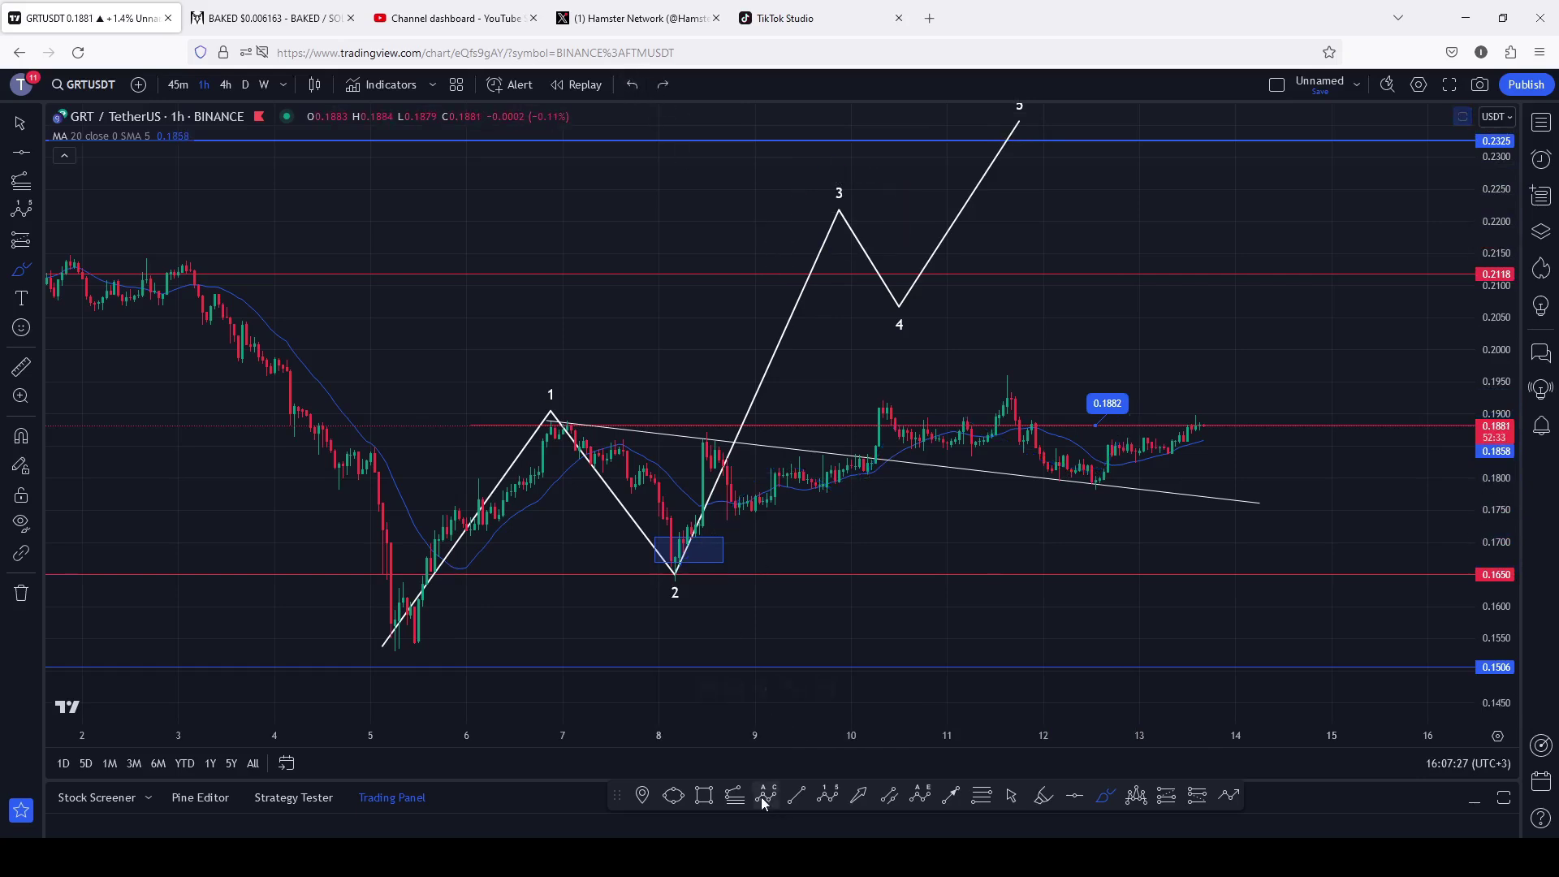
click(735, 797)
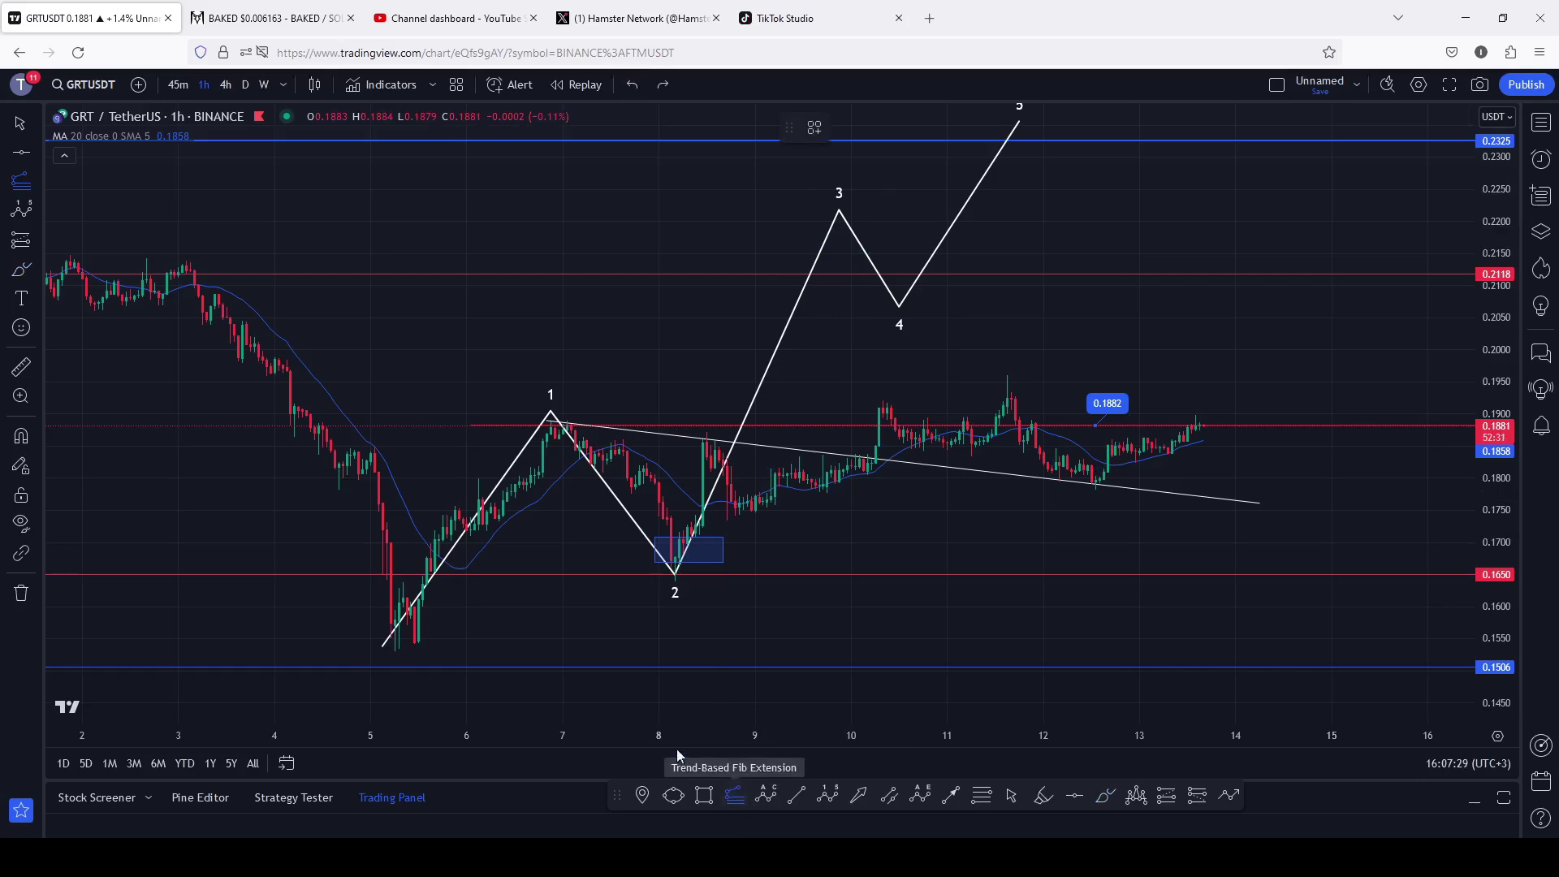
click(395, 651)
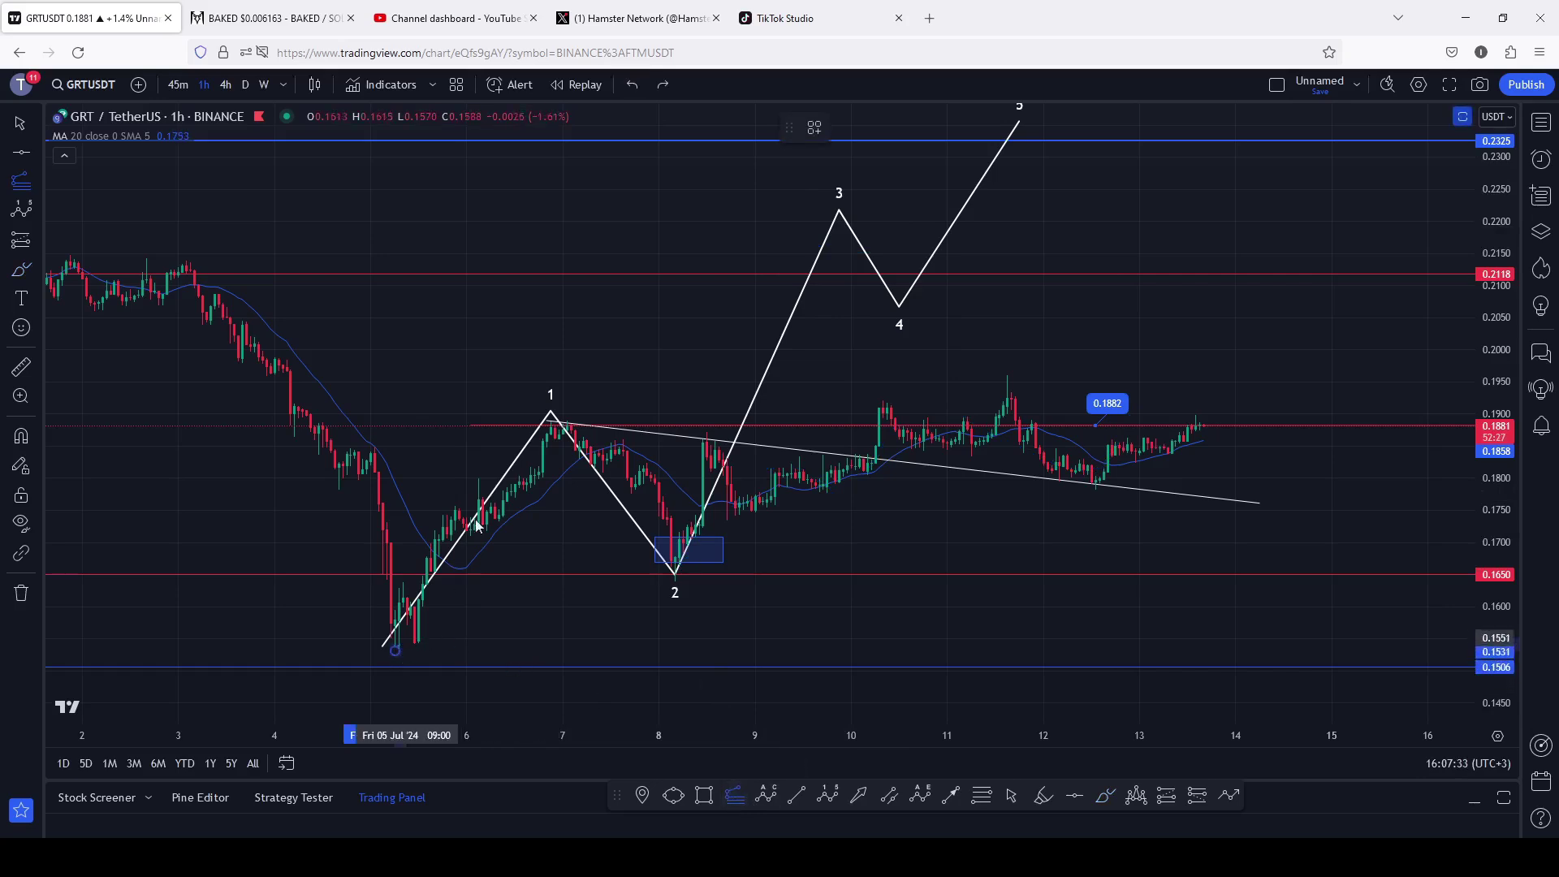
click(552, 419)
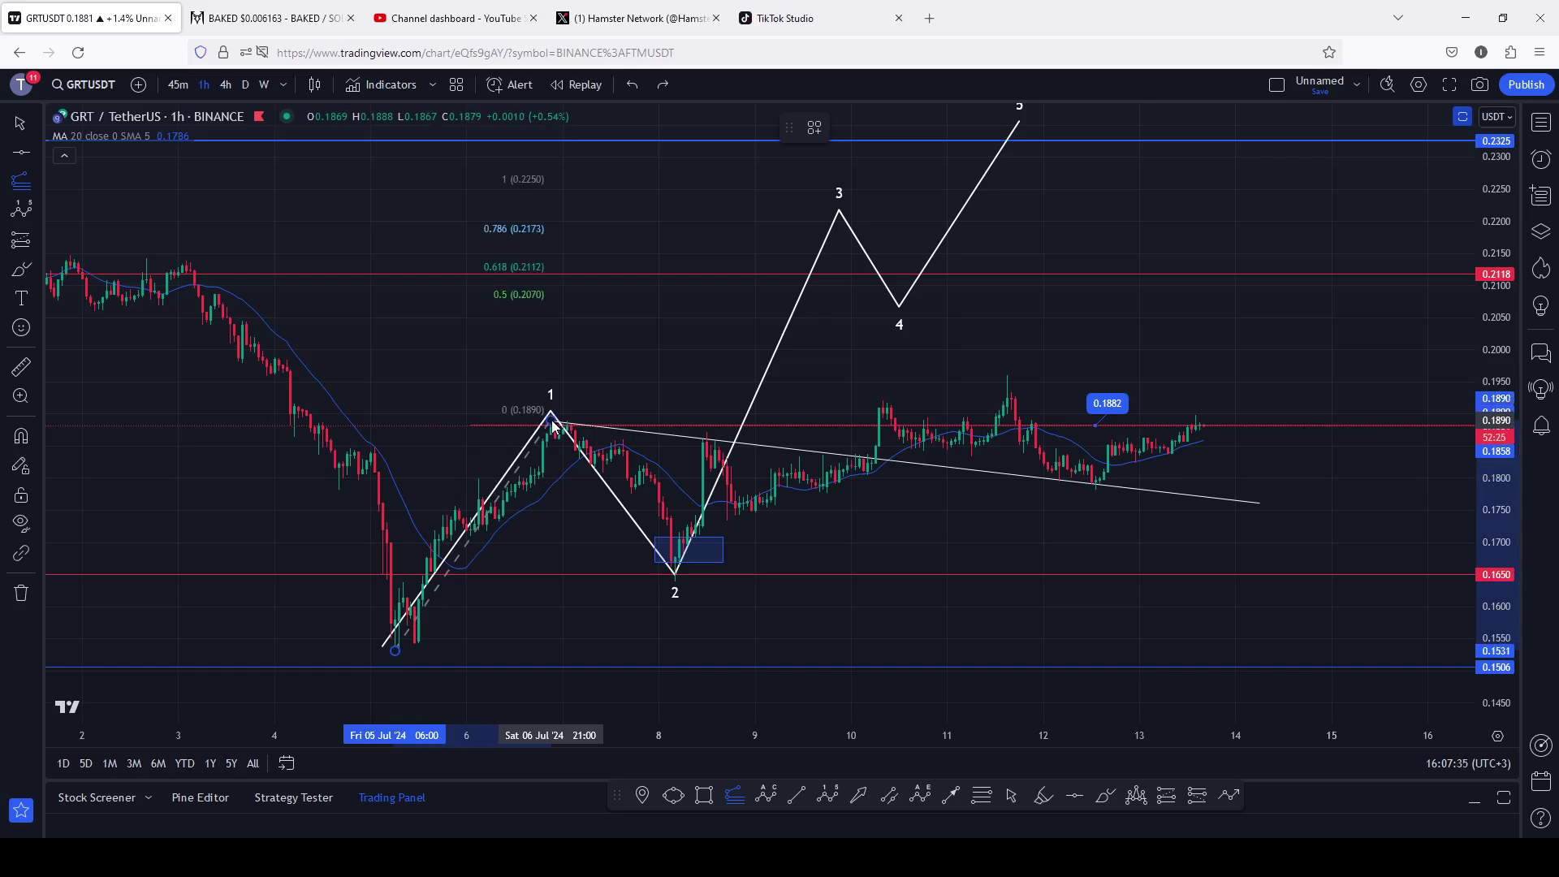
click(1352, 582)
drag(1398, 344, 1351, 398)
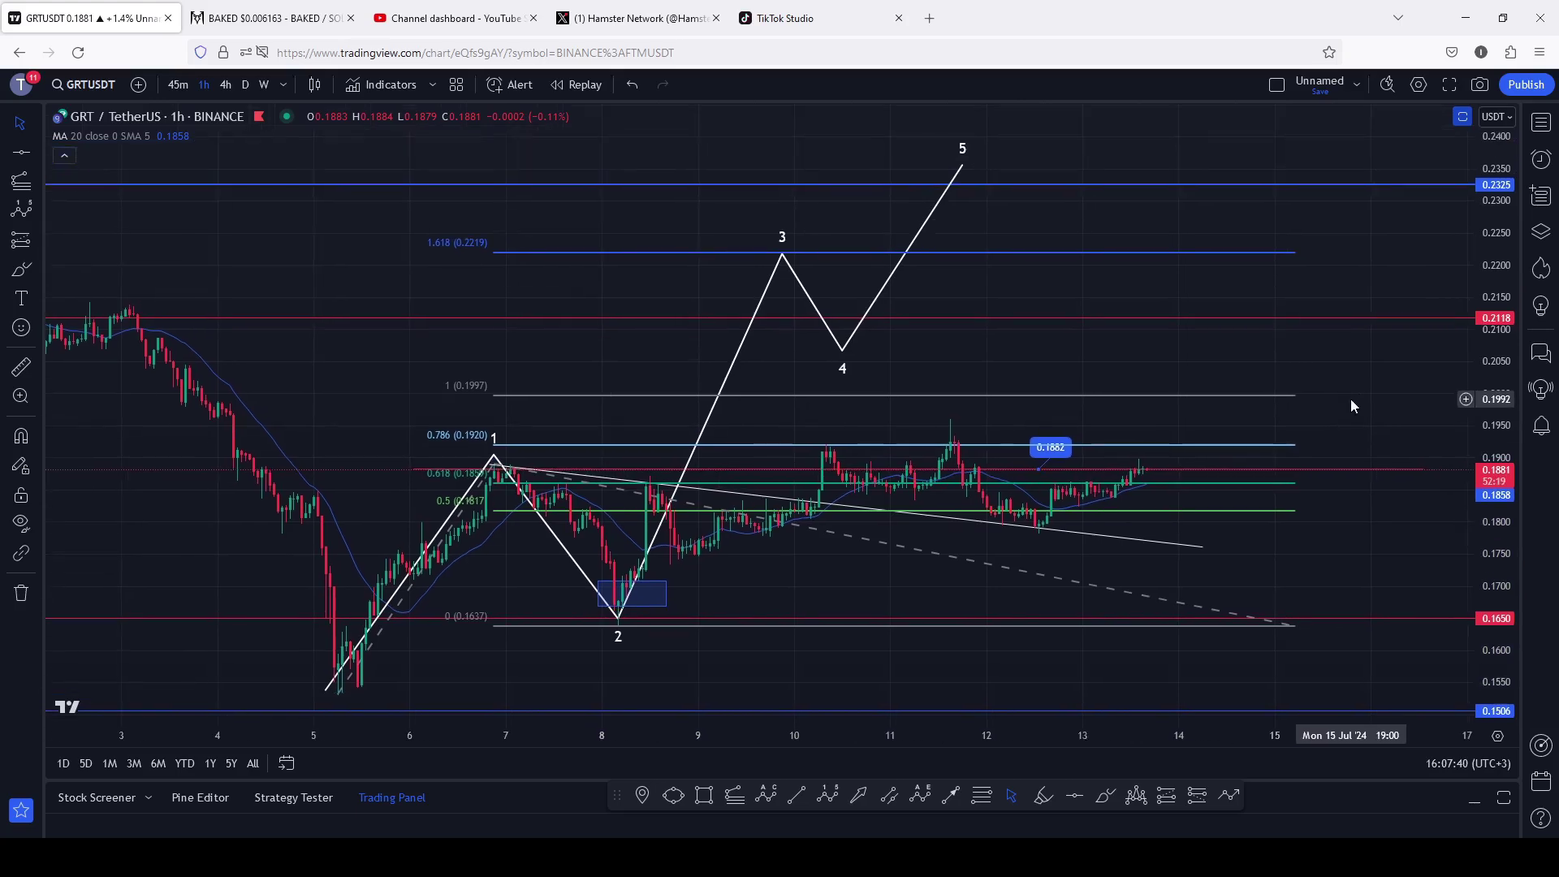
Shift Elliott wave points 4, 3 and 5 to later dates, extending point 5 to 14 Jul
click(842, 351)
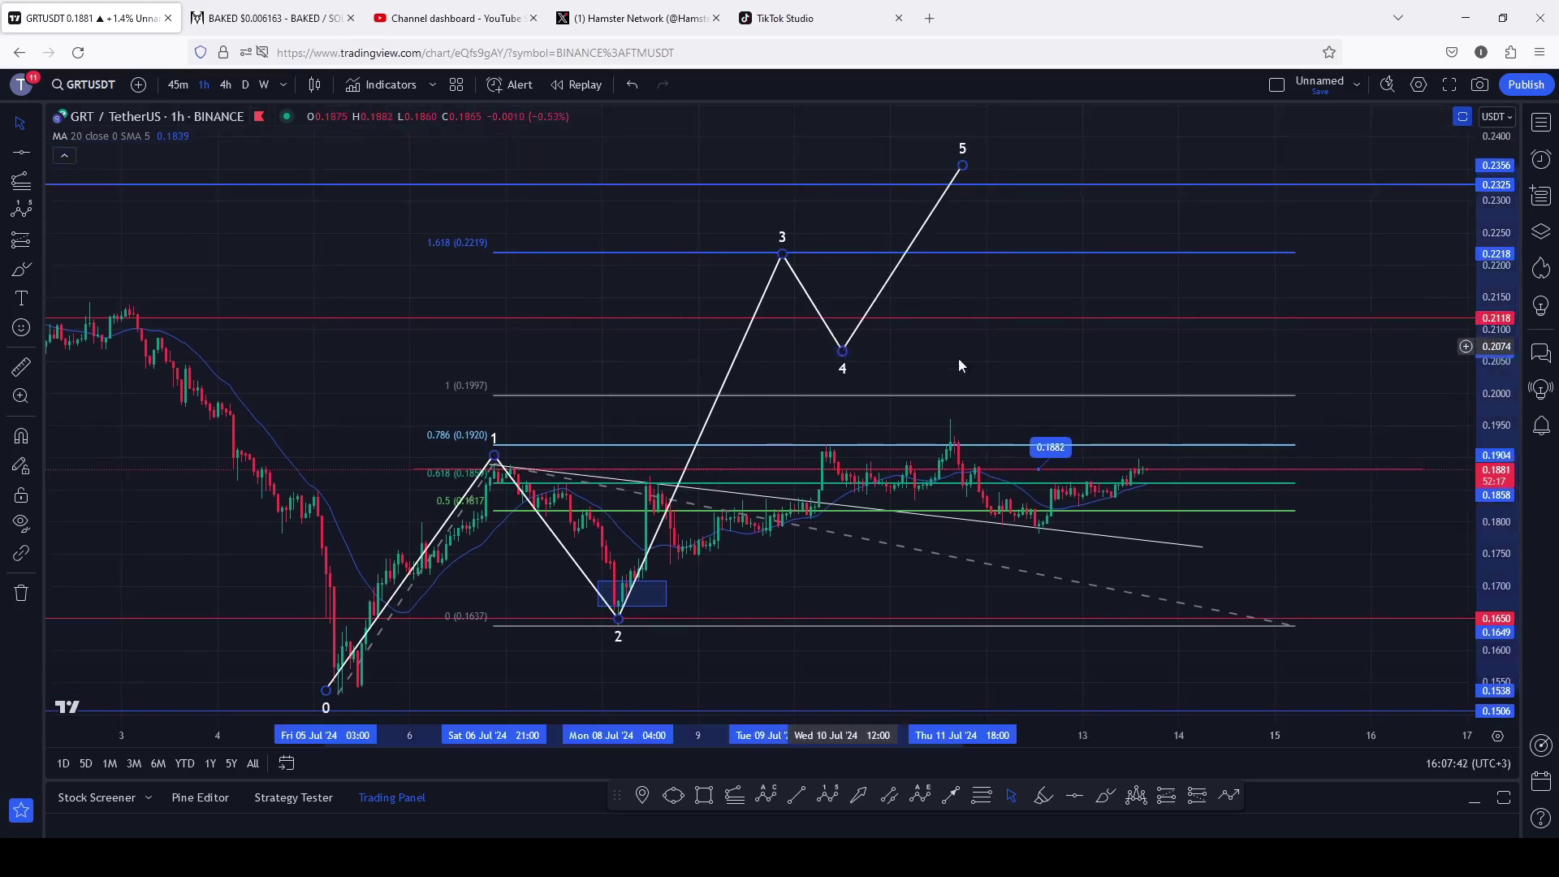
drag(958, 366, 1083, 371)
drag(782, 254, 981, 262)
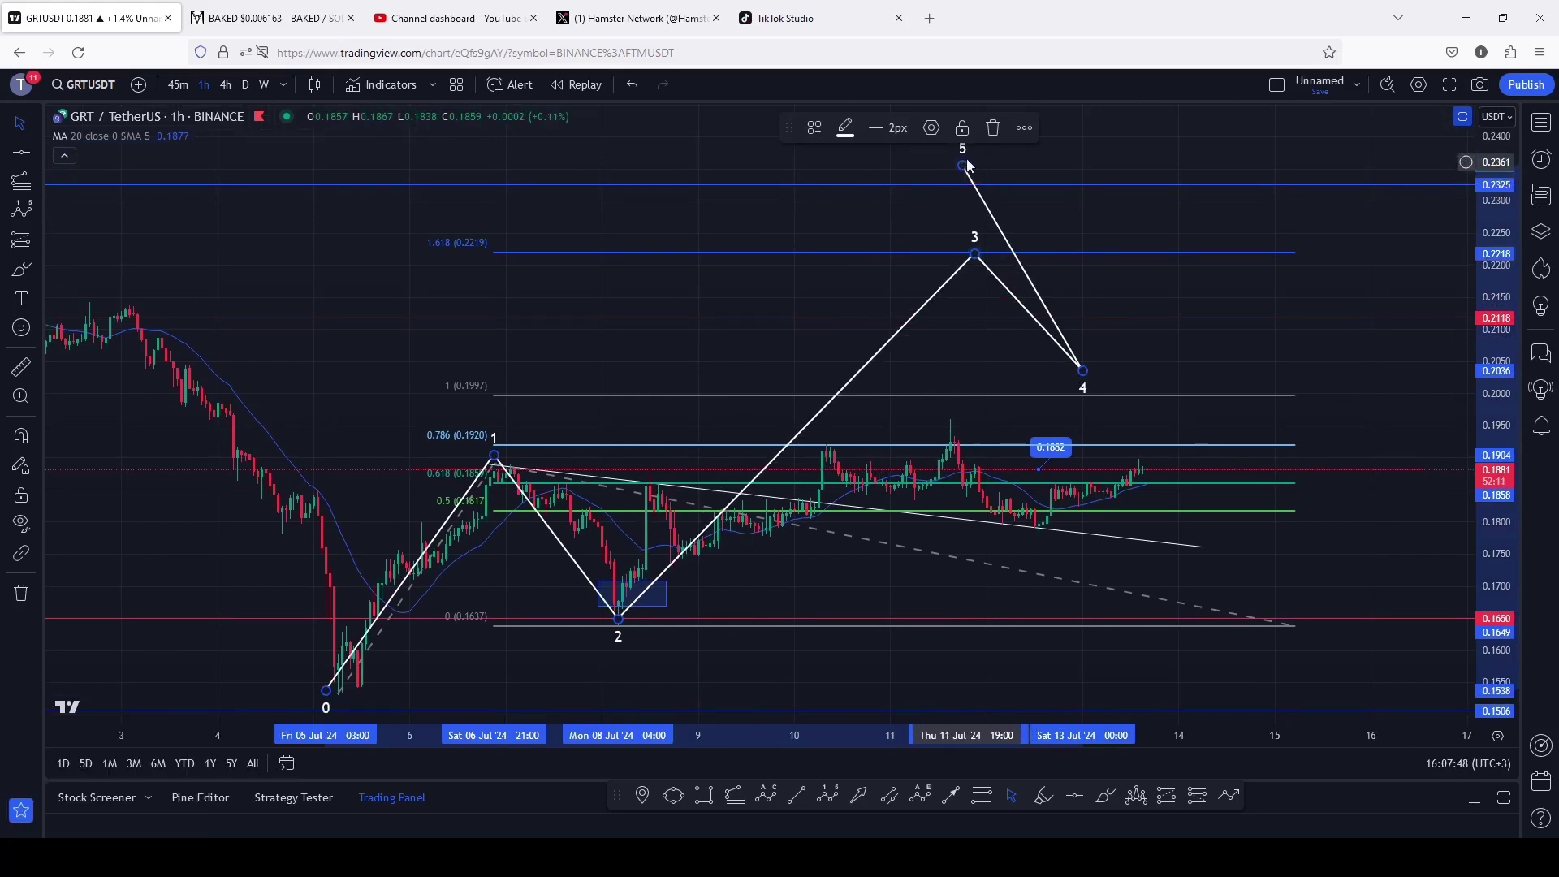
drag(963, 167, 1260, 172)
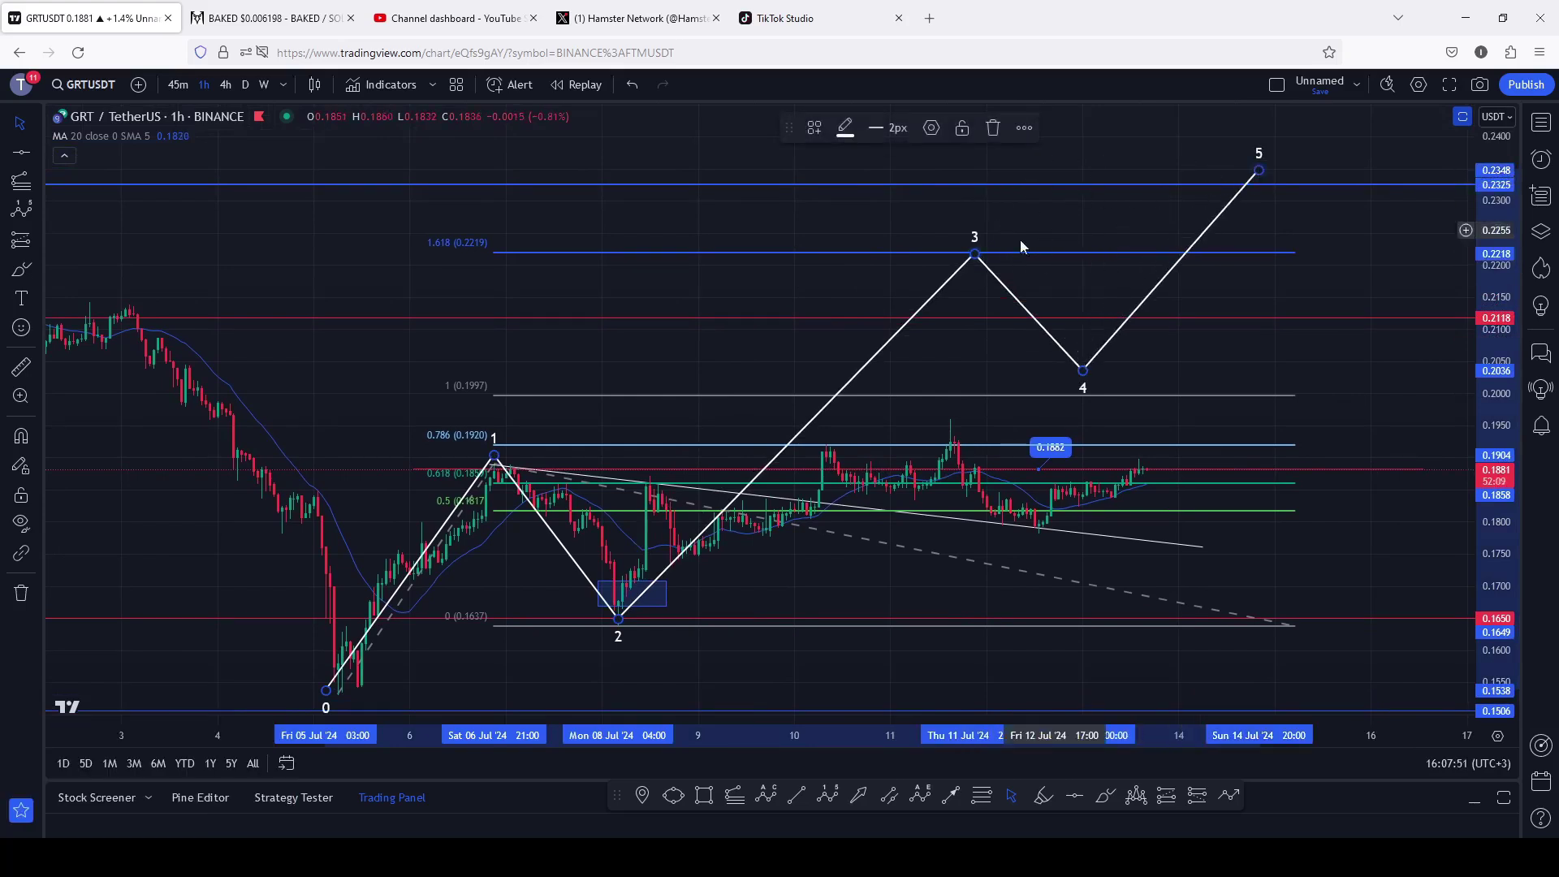
drag(977, 257, 980, 251)
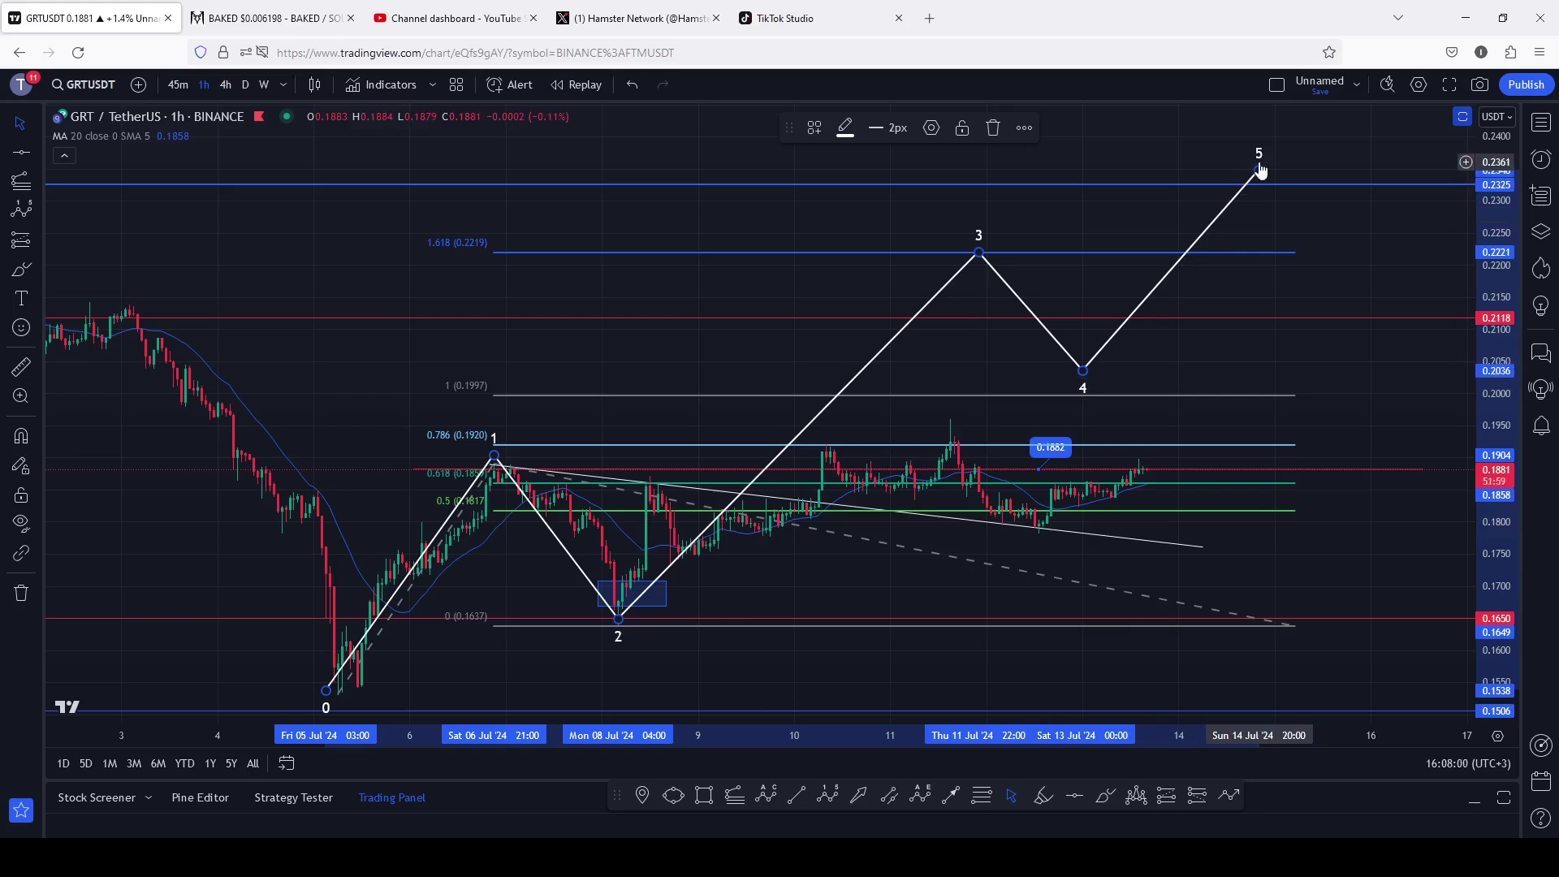
Delete the Fib retracement and the dashed trend line
drag(1364, 285, 1335, 258)
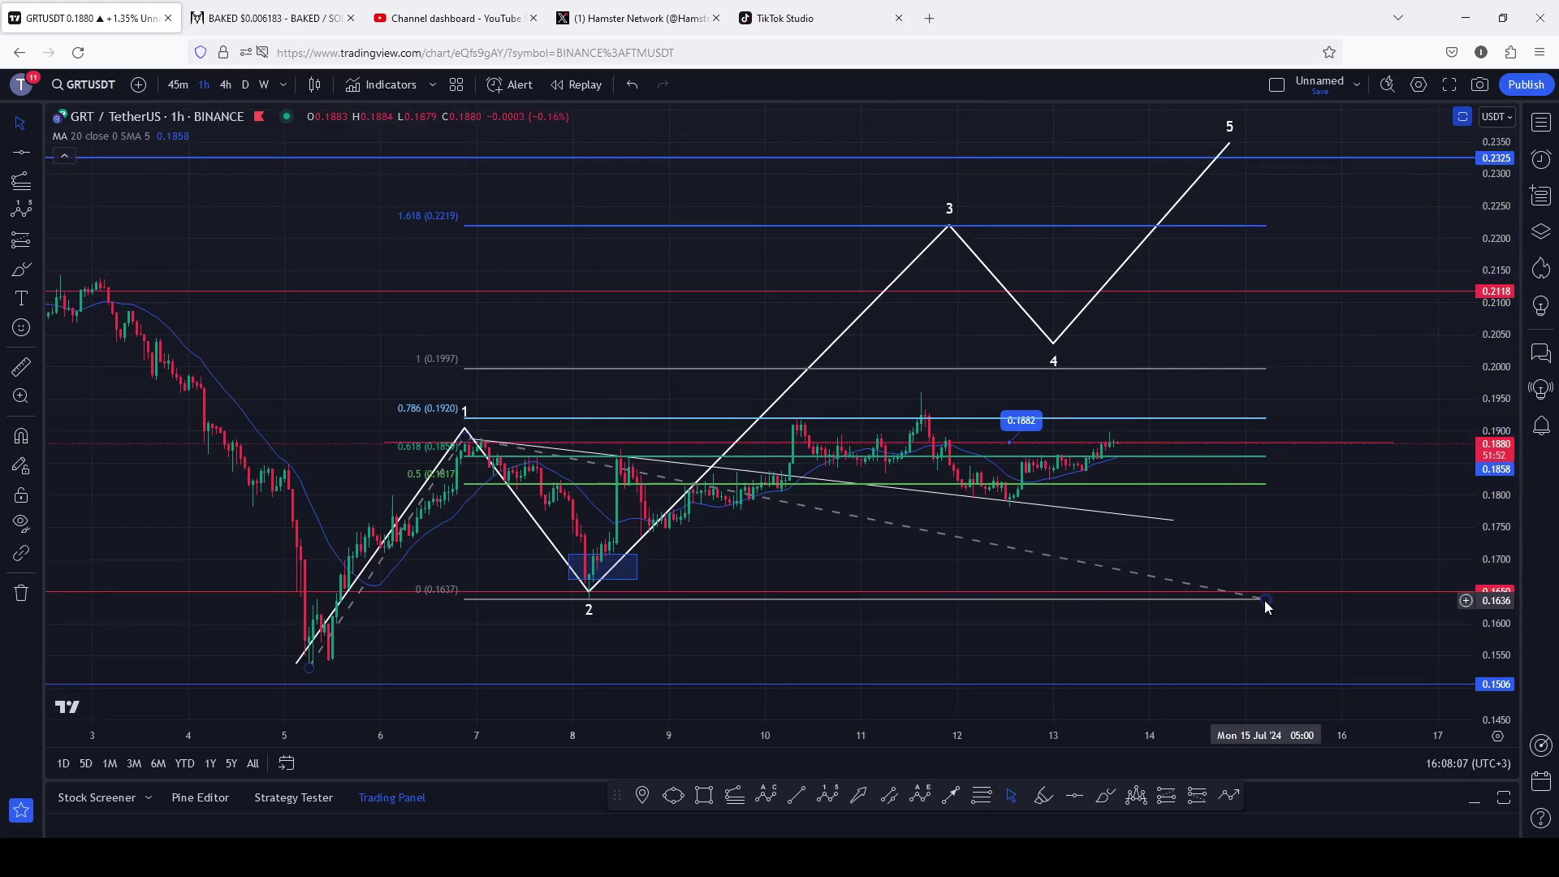
click(1265, 601)
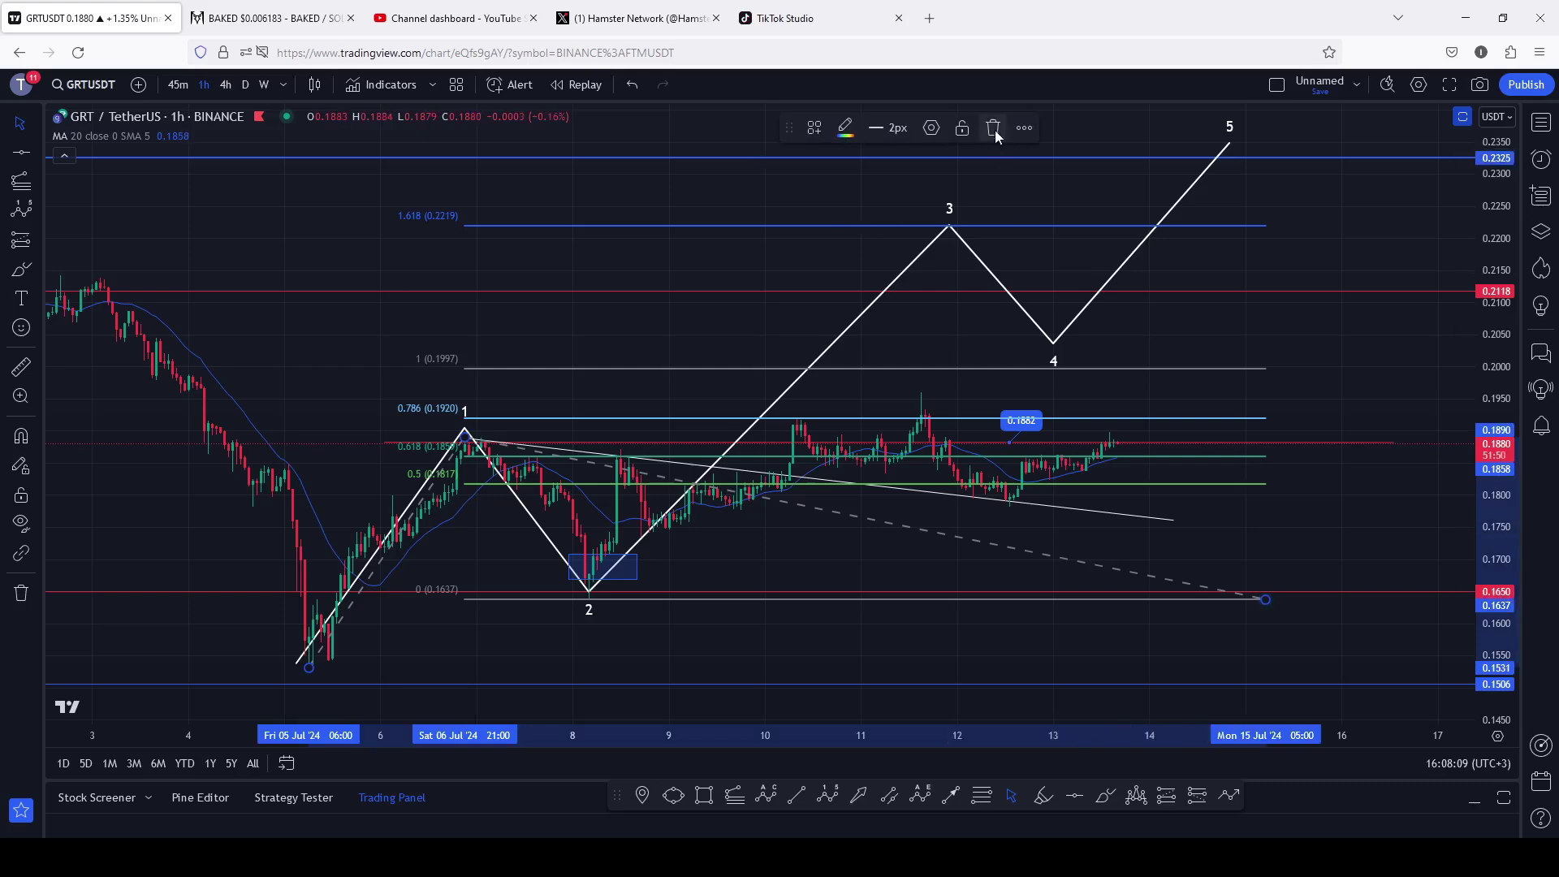
click(994, 128)
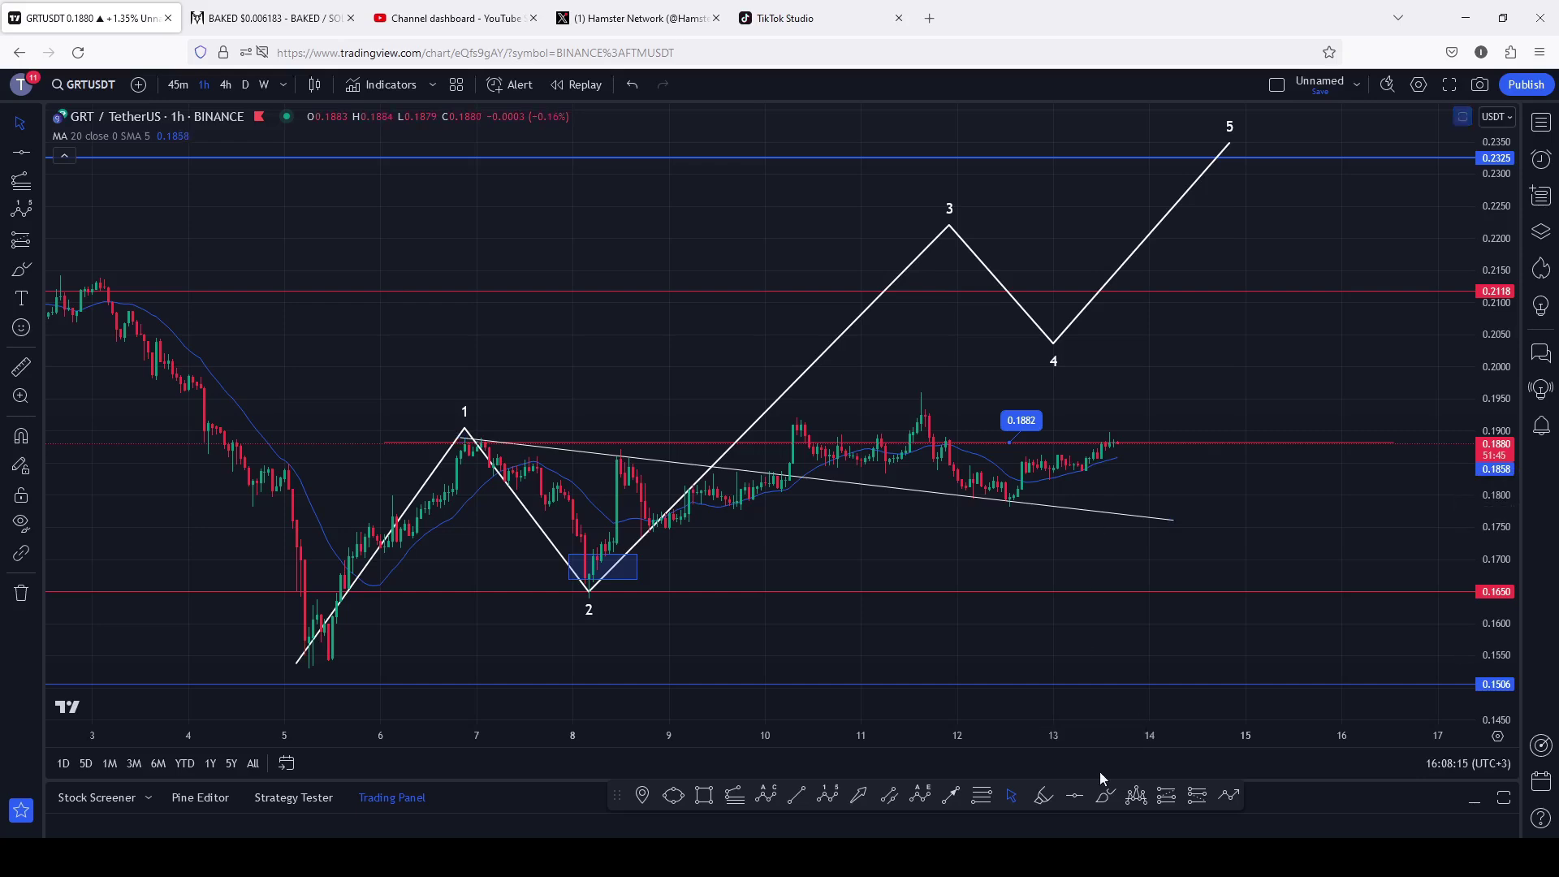
click(1103, 799)
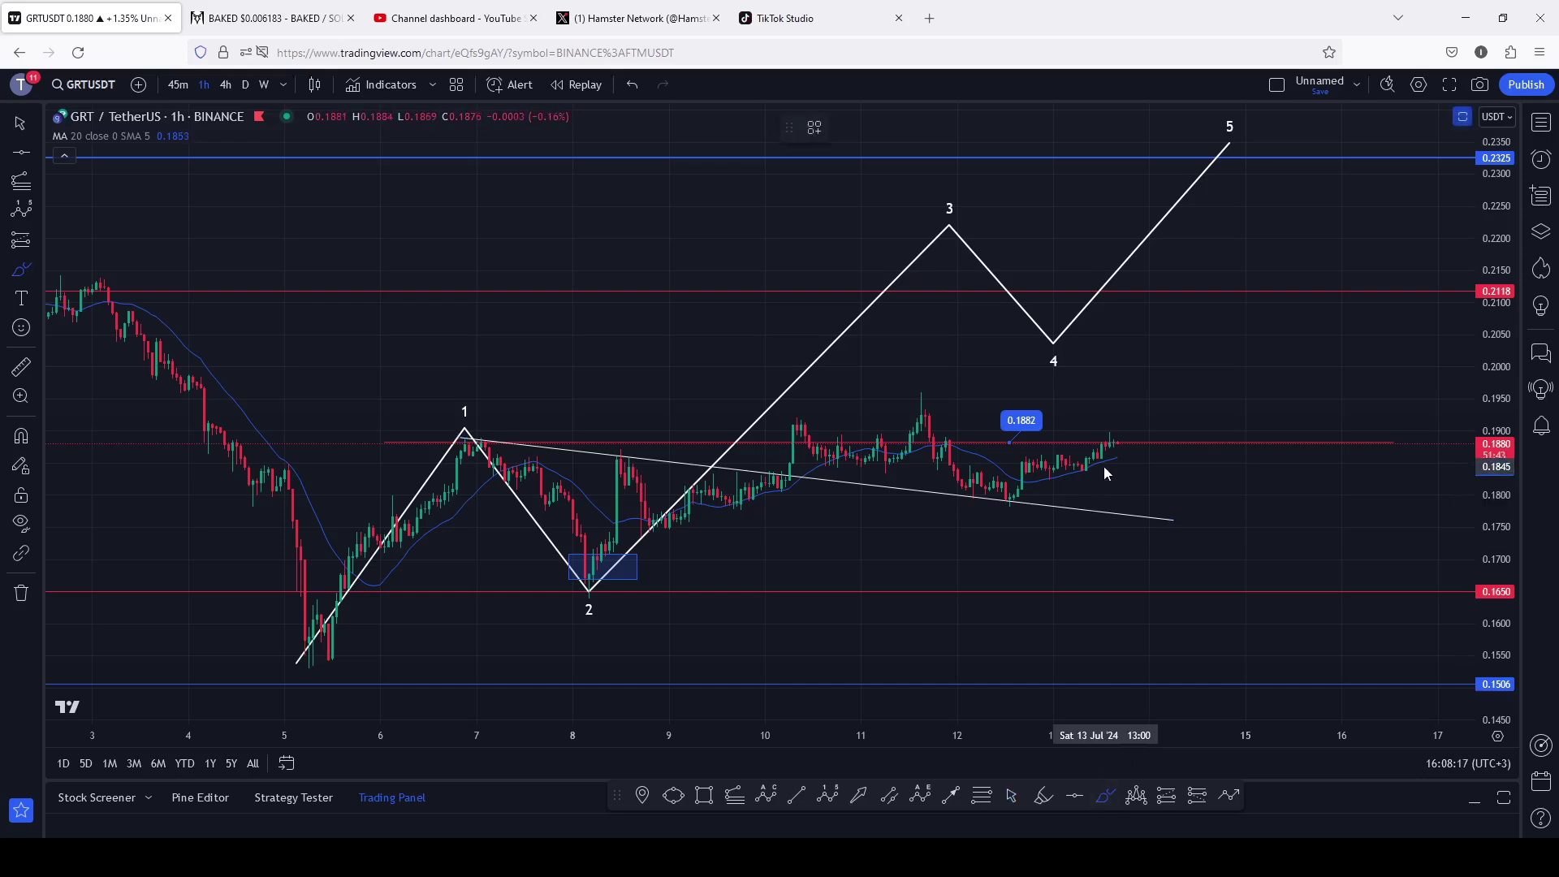
drag(1105, 469, 1125, 407)
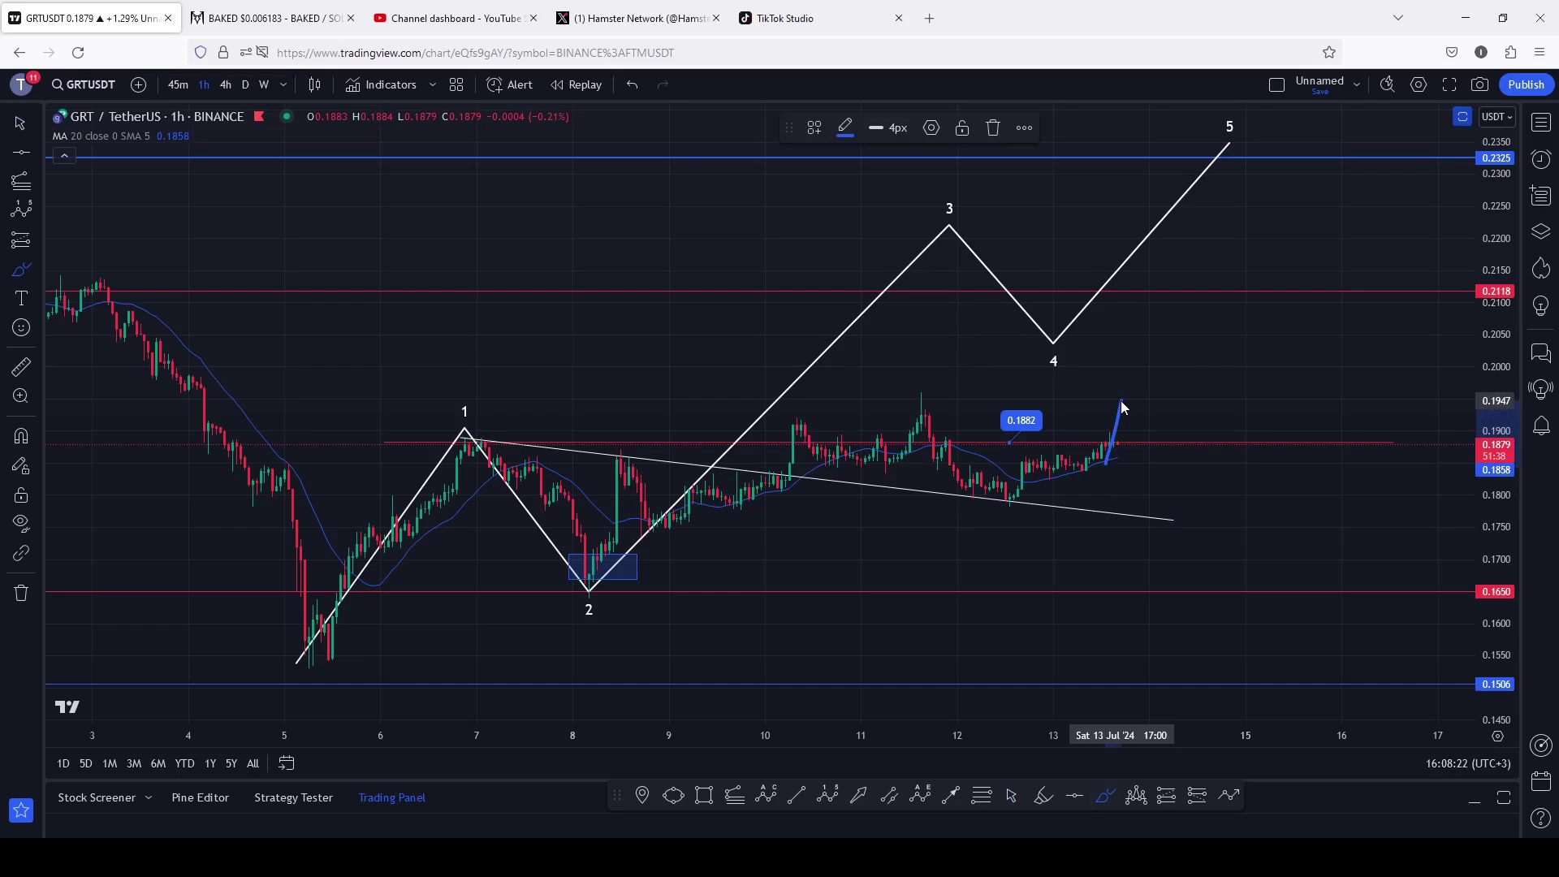
drag(1123, 408, 1150, 450)
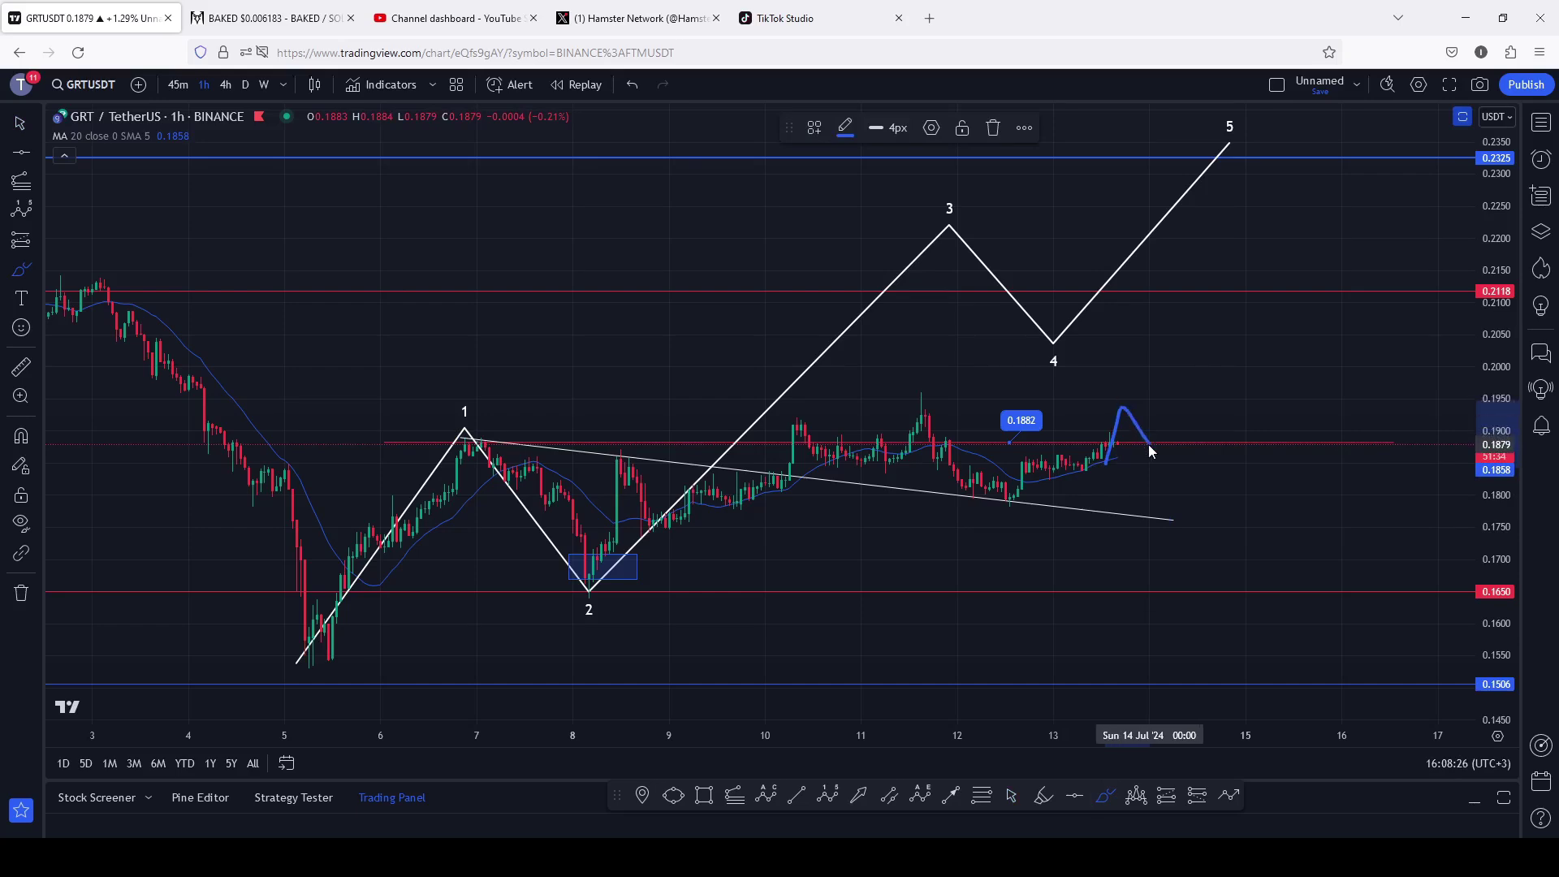
mouse_move(1150, 451)
mouse_down()
mouse_move(1209, 271)
mouse_move(1223, 269)
mouse_up()
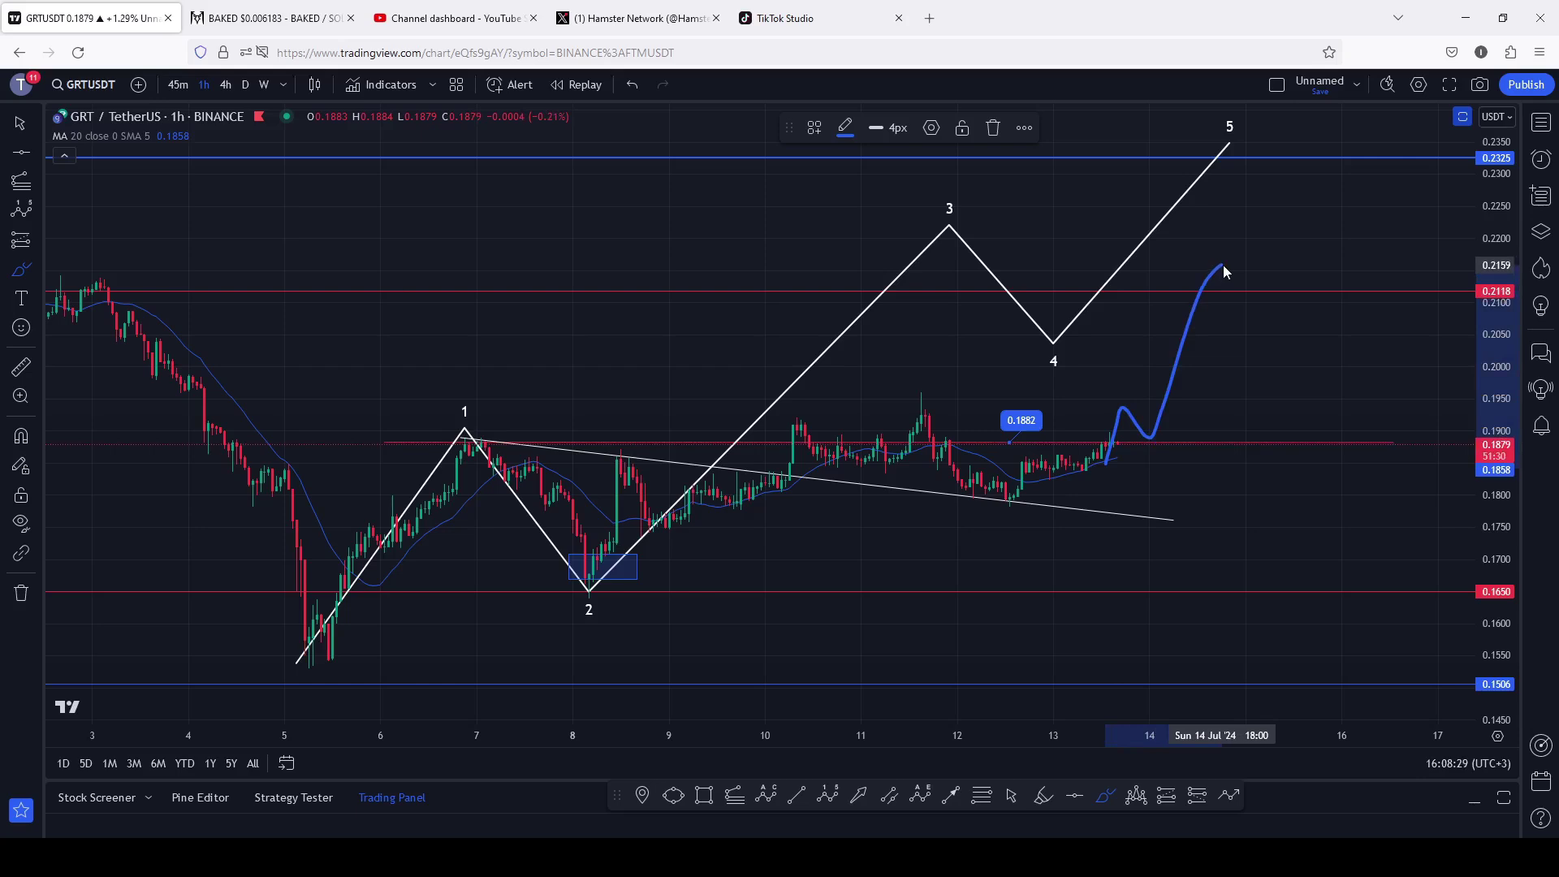
mouse_move(1223, 265)
mouse_down()
mouse_move(1239, 289)
mouse_move(1287, 212)
mouse_up()
mouse_move(903, 218)
mouse_down()
mouse_move(1018, 216)
mouse_move(914, 190)
mouse_move(926, 218)
mouse_move(967, 220)
mouse_up()
click(633, 85)
click(633, 84)
click(633, 85)
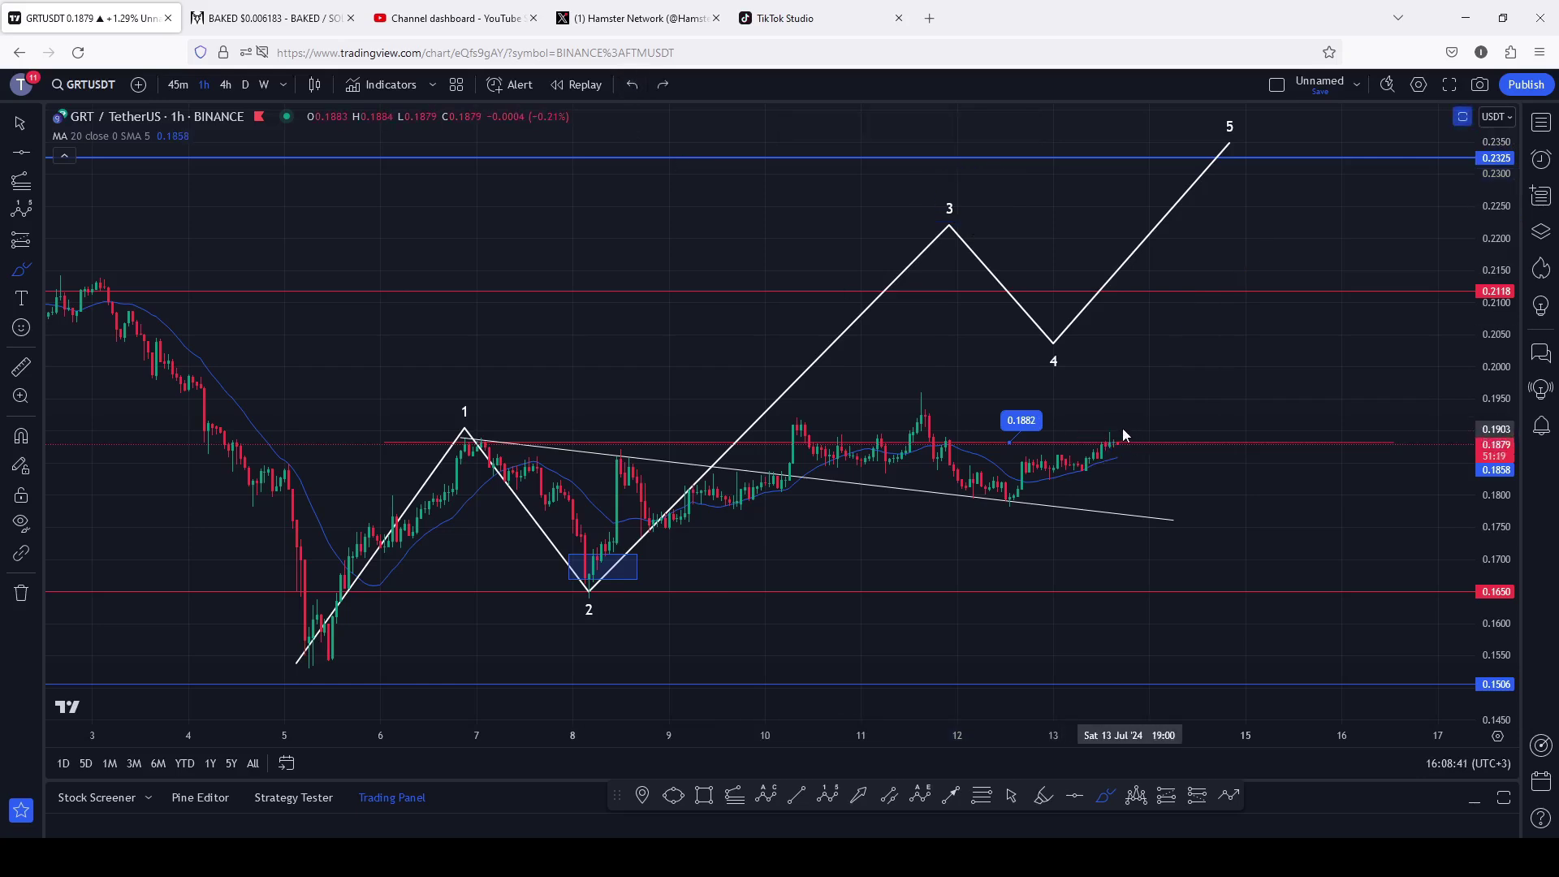
mouse_move(1111, 411)
mouse_down()
mouse_move(1069, 438)
mouse_move(1133, 426)
mouse_move(1093, 408)
mouse_up()
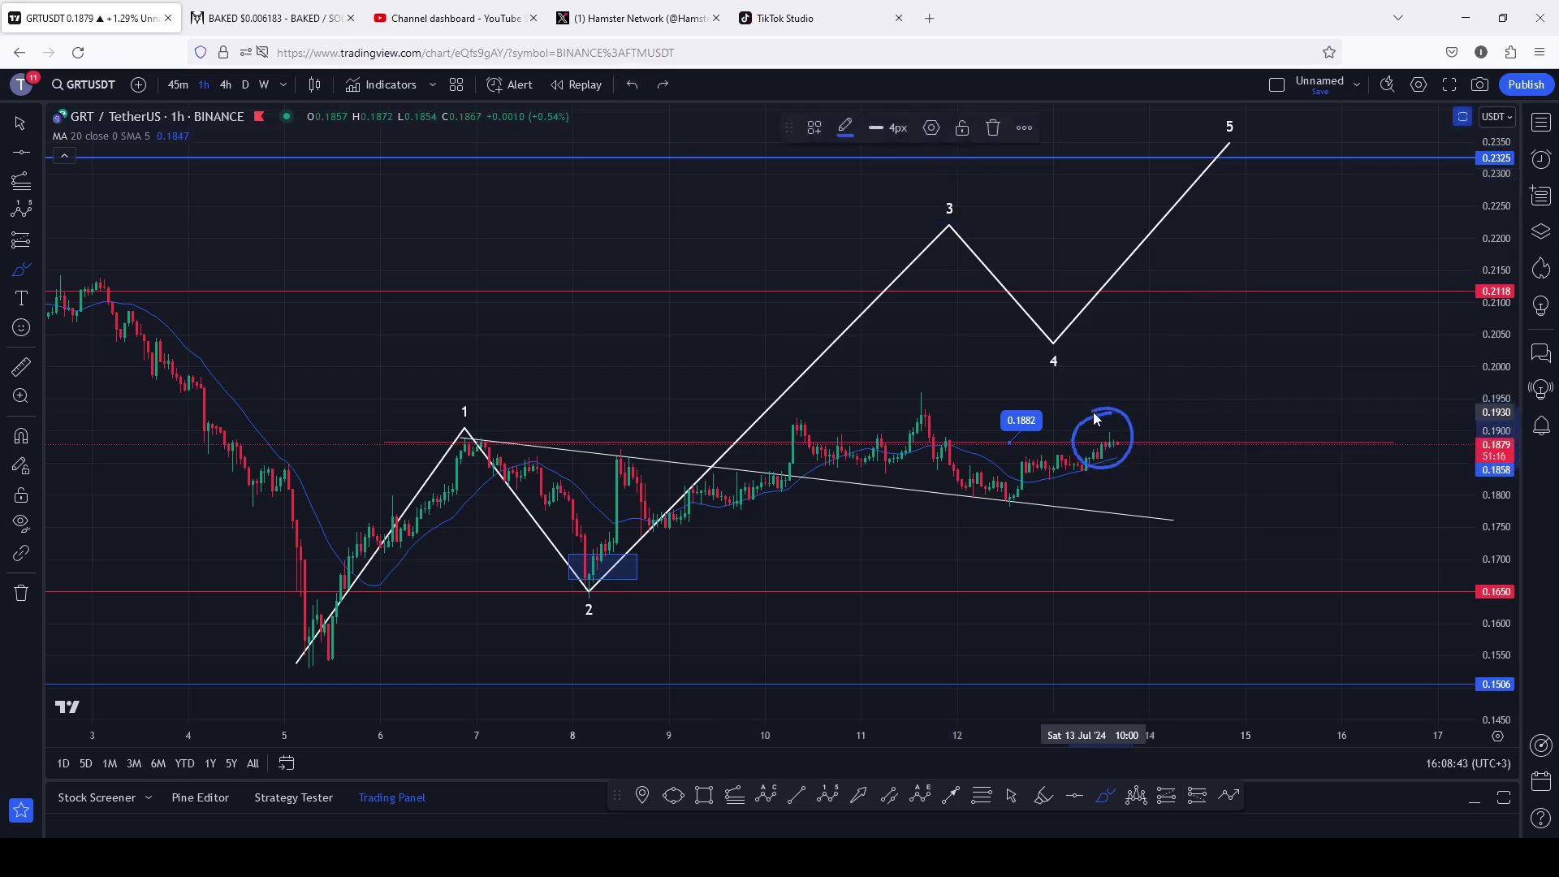
click(994, 128)
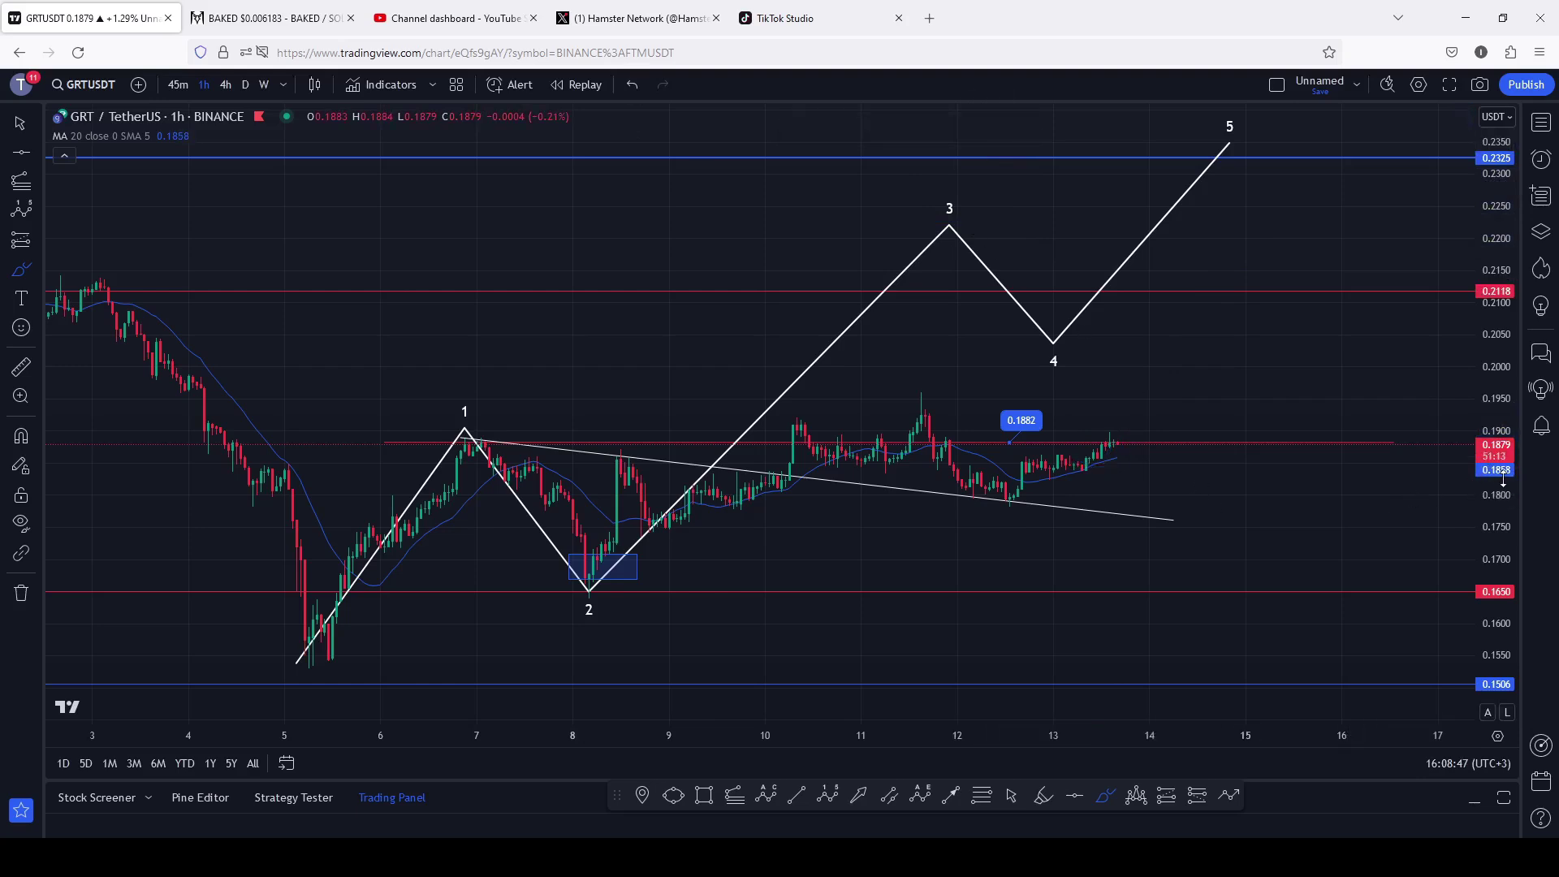
Stretch the price scale, discard a bullish trial stroke, and sketch a blue loop around the latest candles plunging below the trendline toward 0.1690
drag(1503, 479, 1224, 453)
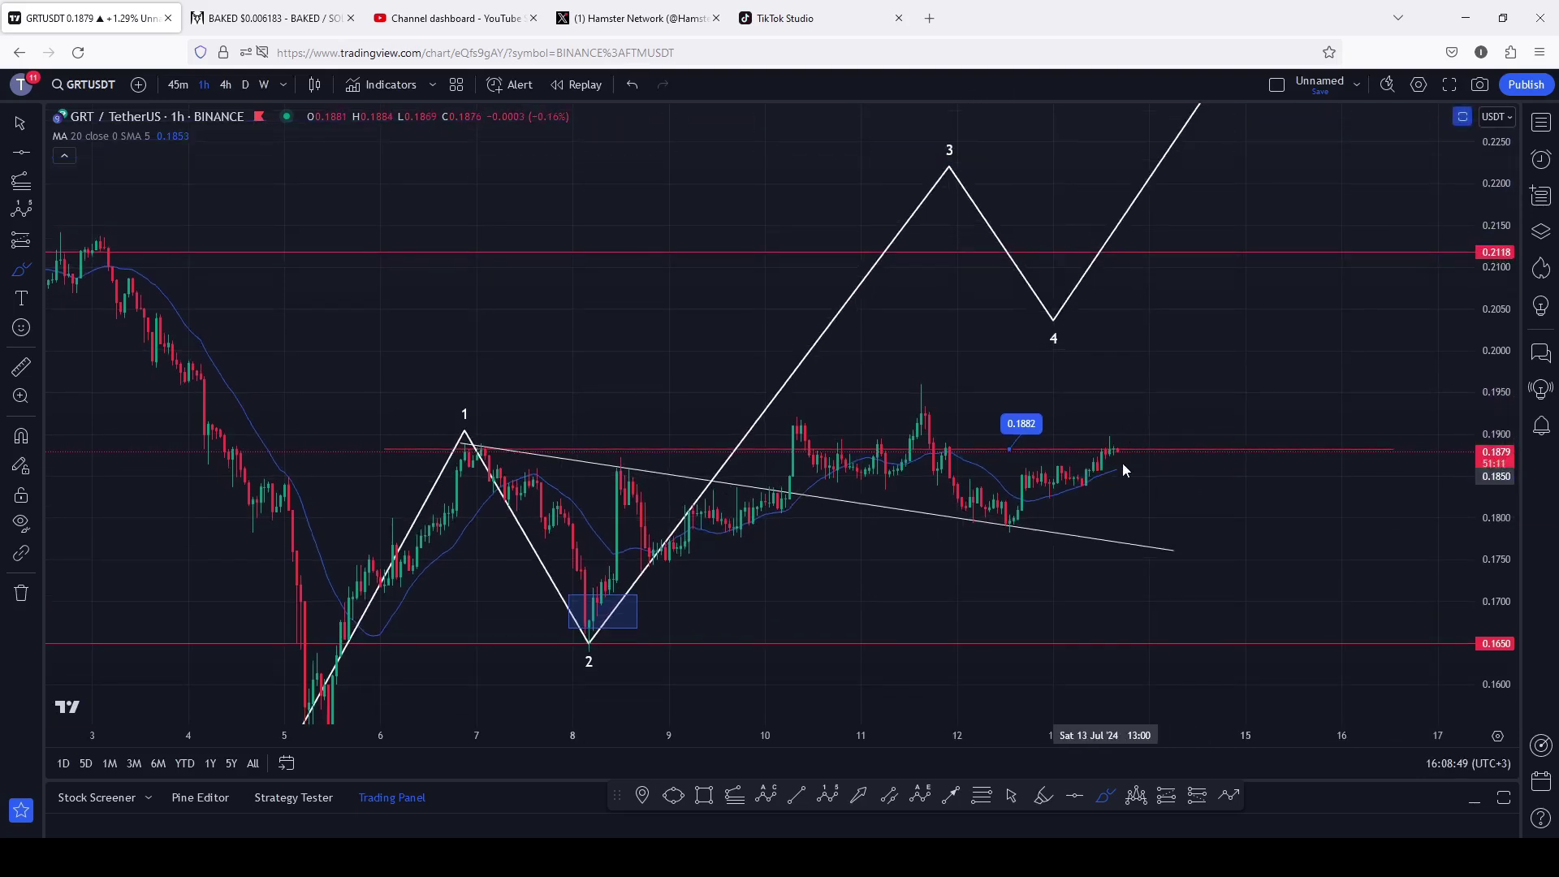
mouse_move(1107, 452)
mouse_down()
mouse_move(1080, 484)
mouse_move(1121, 491)
mouse_move(1124, 451)
mouse_move(1105, 452)
mouse_move(1125, 549)
mouse_up()
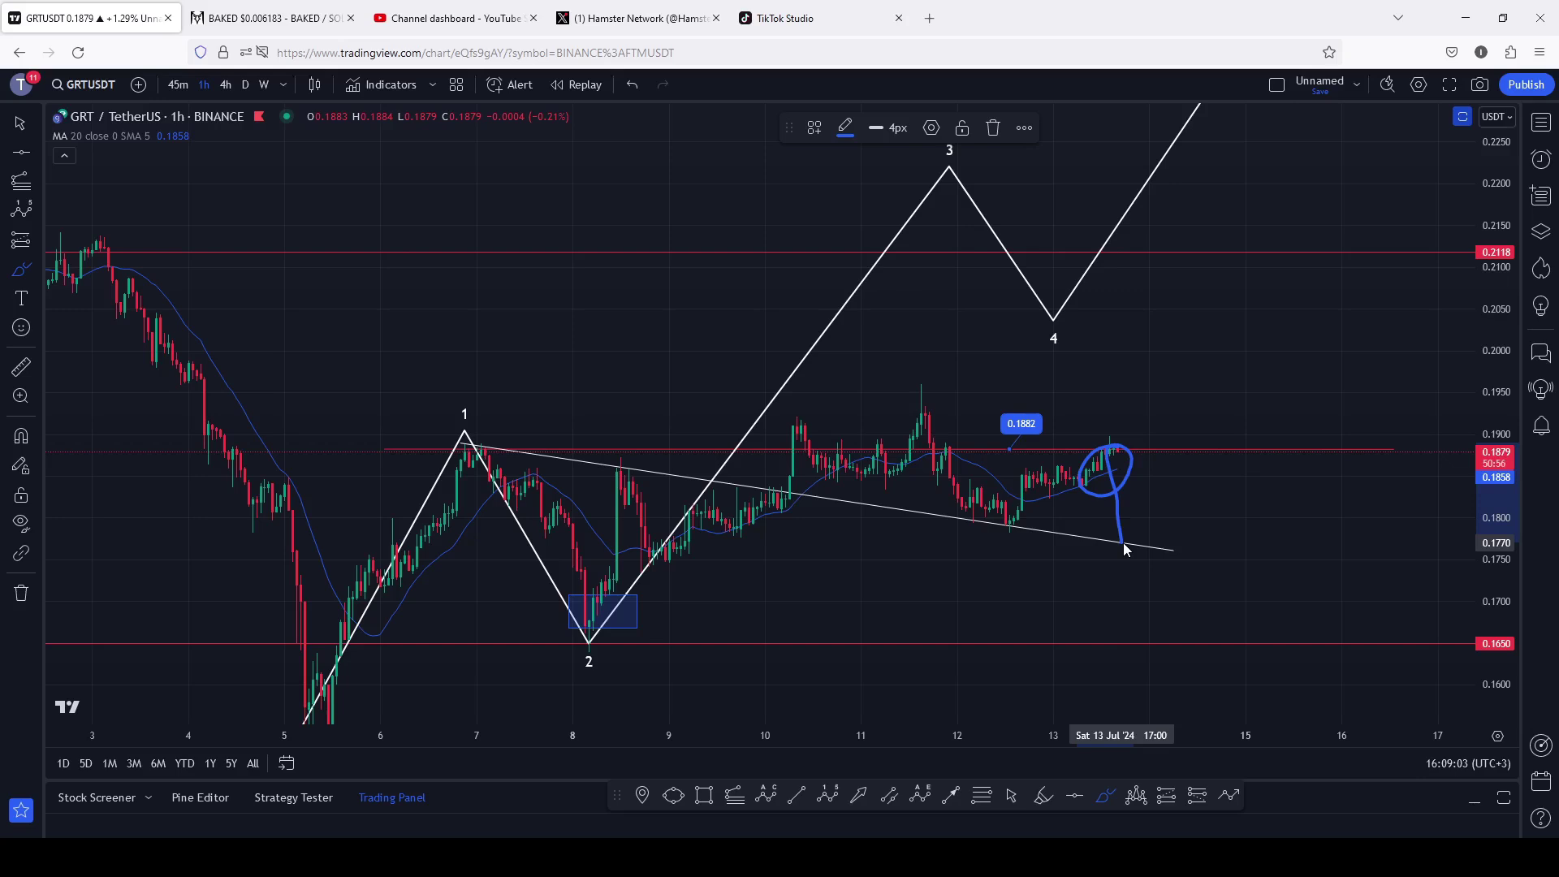
drag(1125, 549, 1183, 435)
drag(1184, 441, 1192, 422)
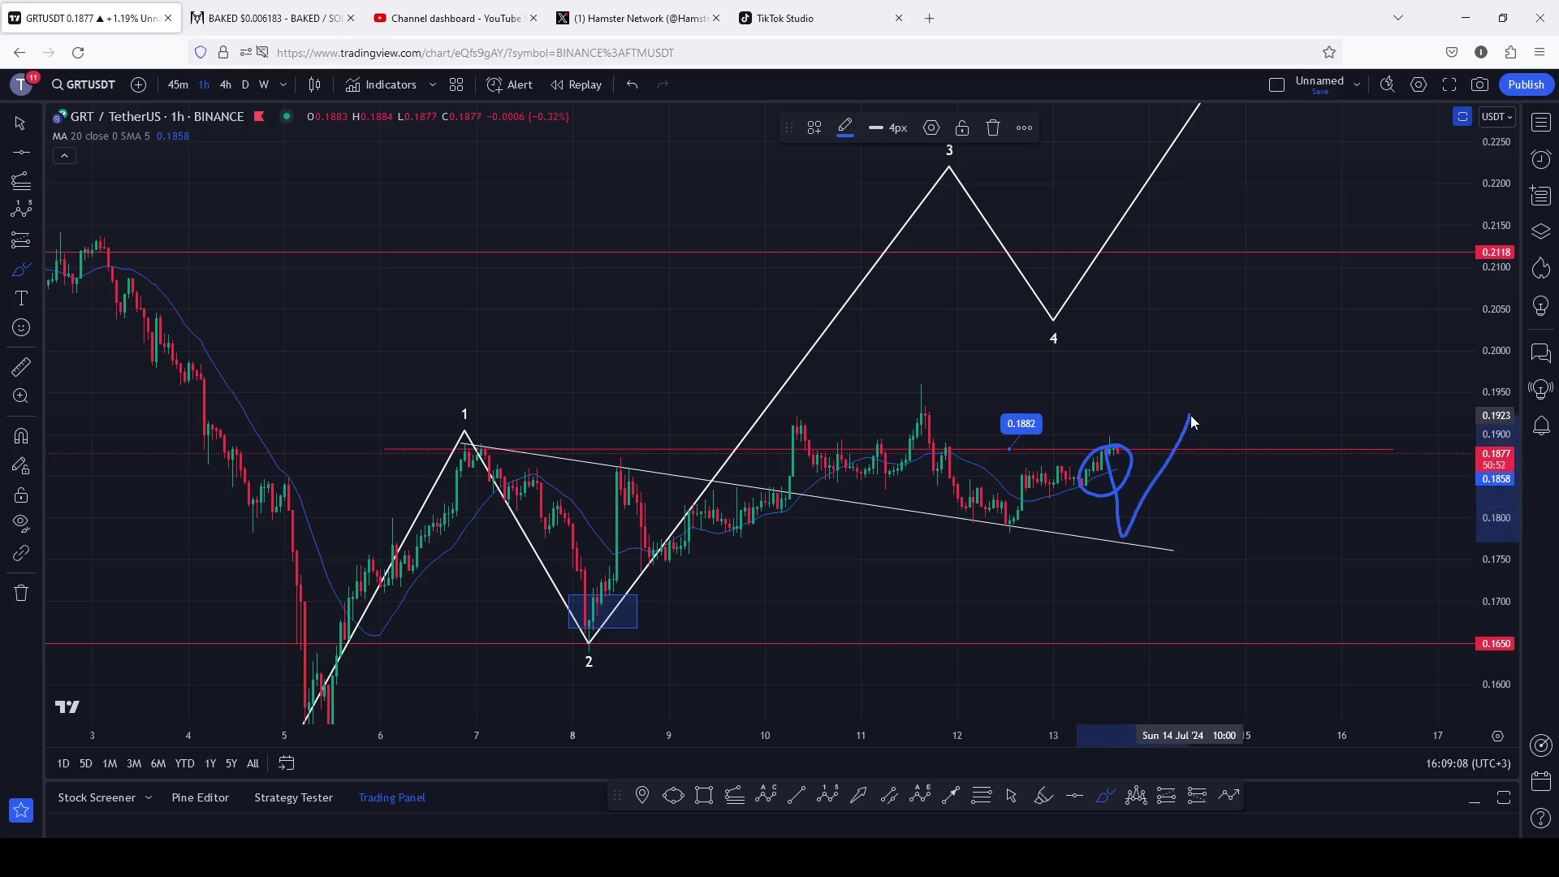
mouse_move(1192, 422)
mouse_down()
mouse_move(1223, 446)
mouse_move(1305, 272)
mouse_up()
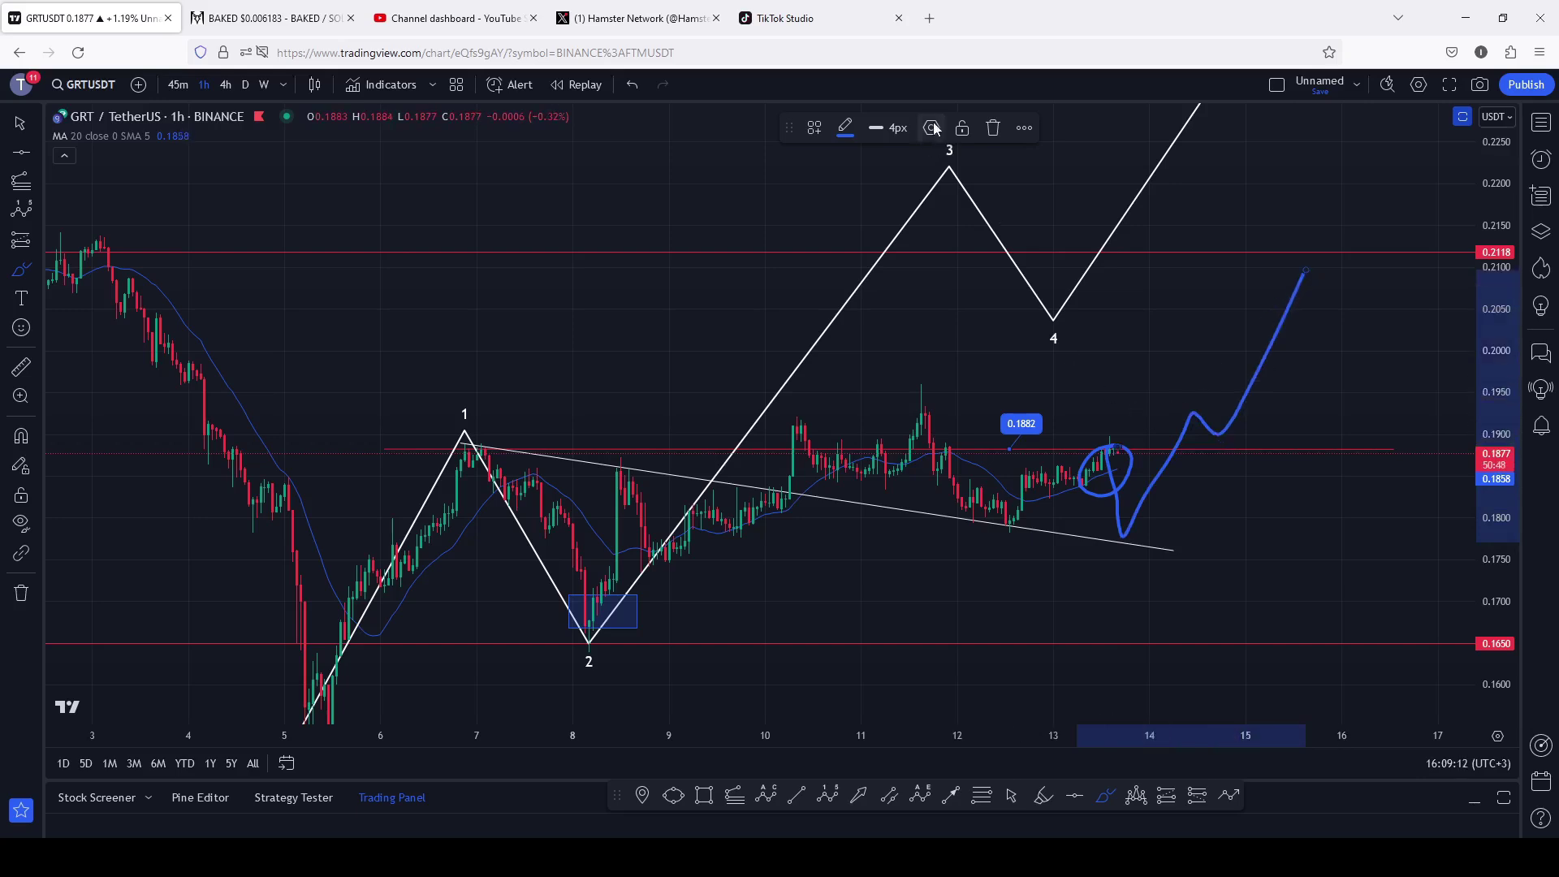
click(633, 84)
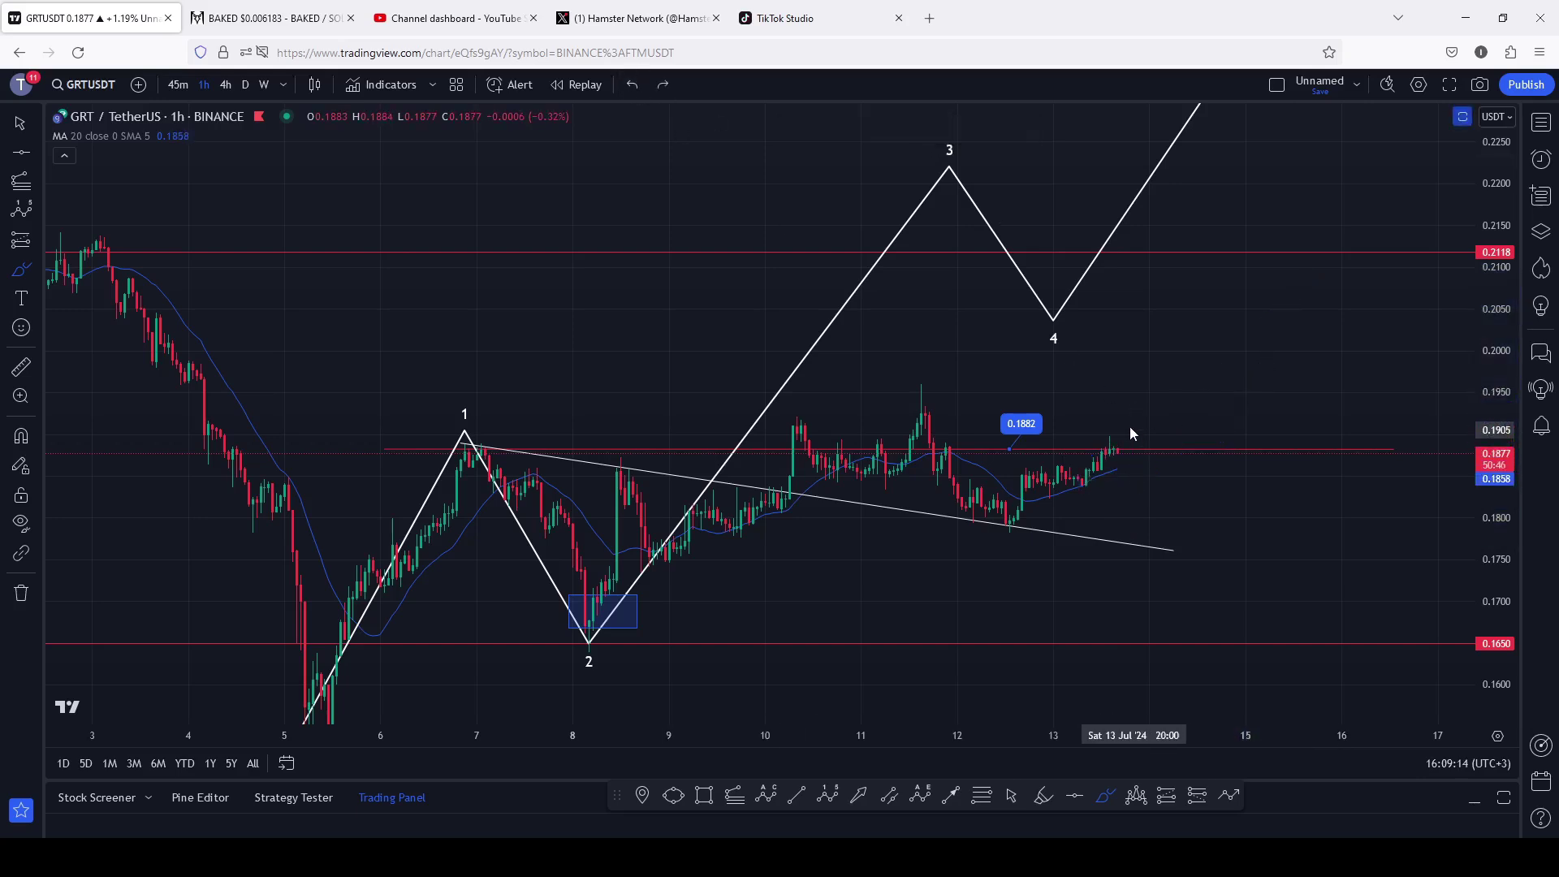
mouse_move(1090, 497)
mouse_down()
mouse_move(1088, 451)
mouse_move(1118, 459)
mouse_move(1143, 610)
mouse_up()
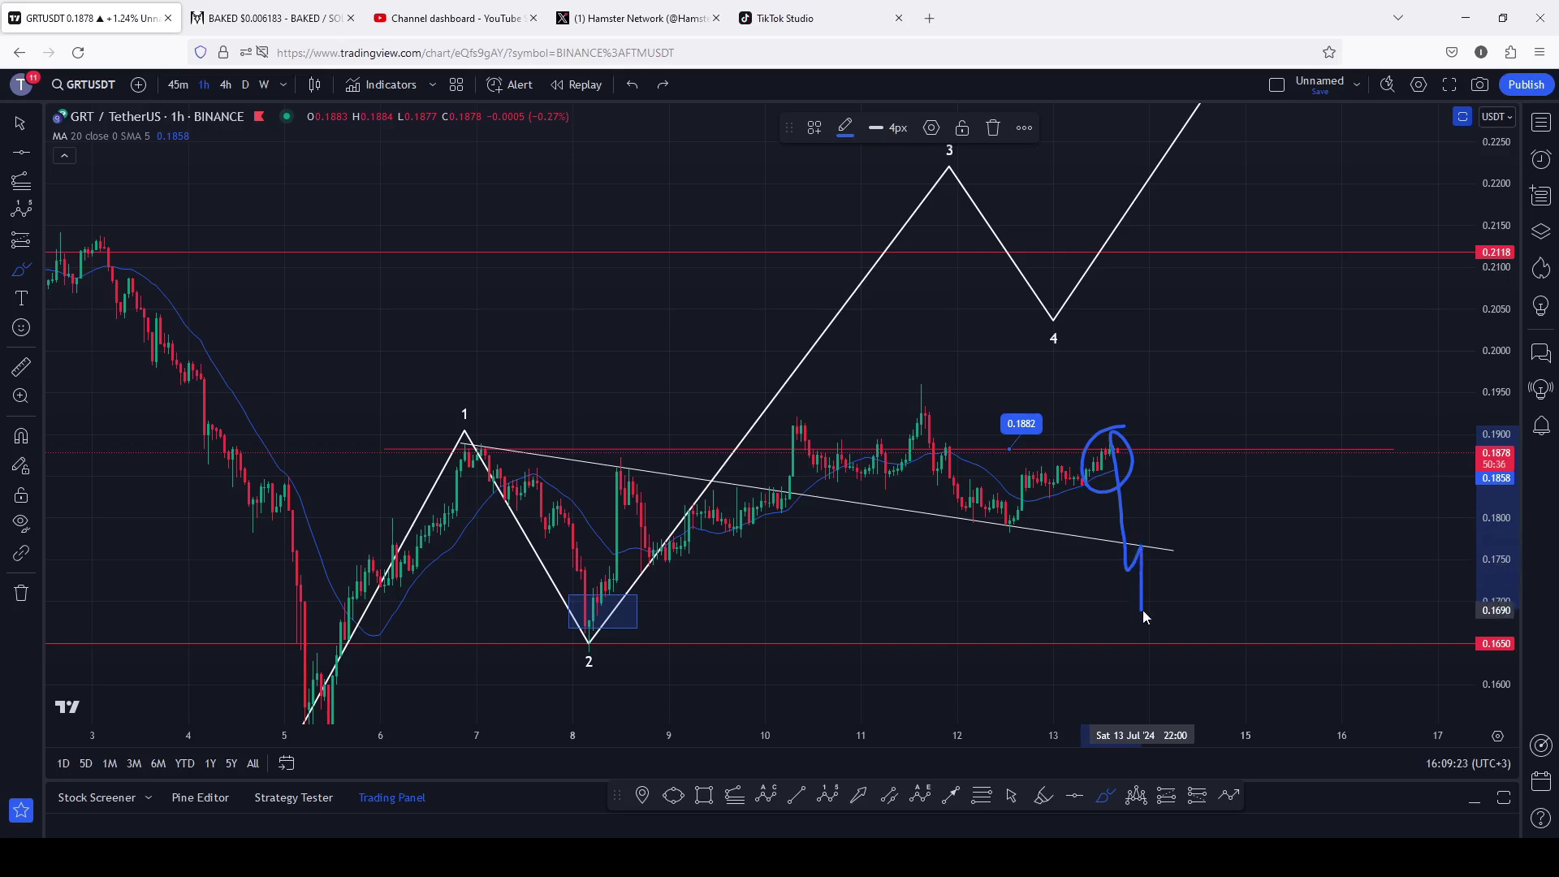